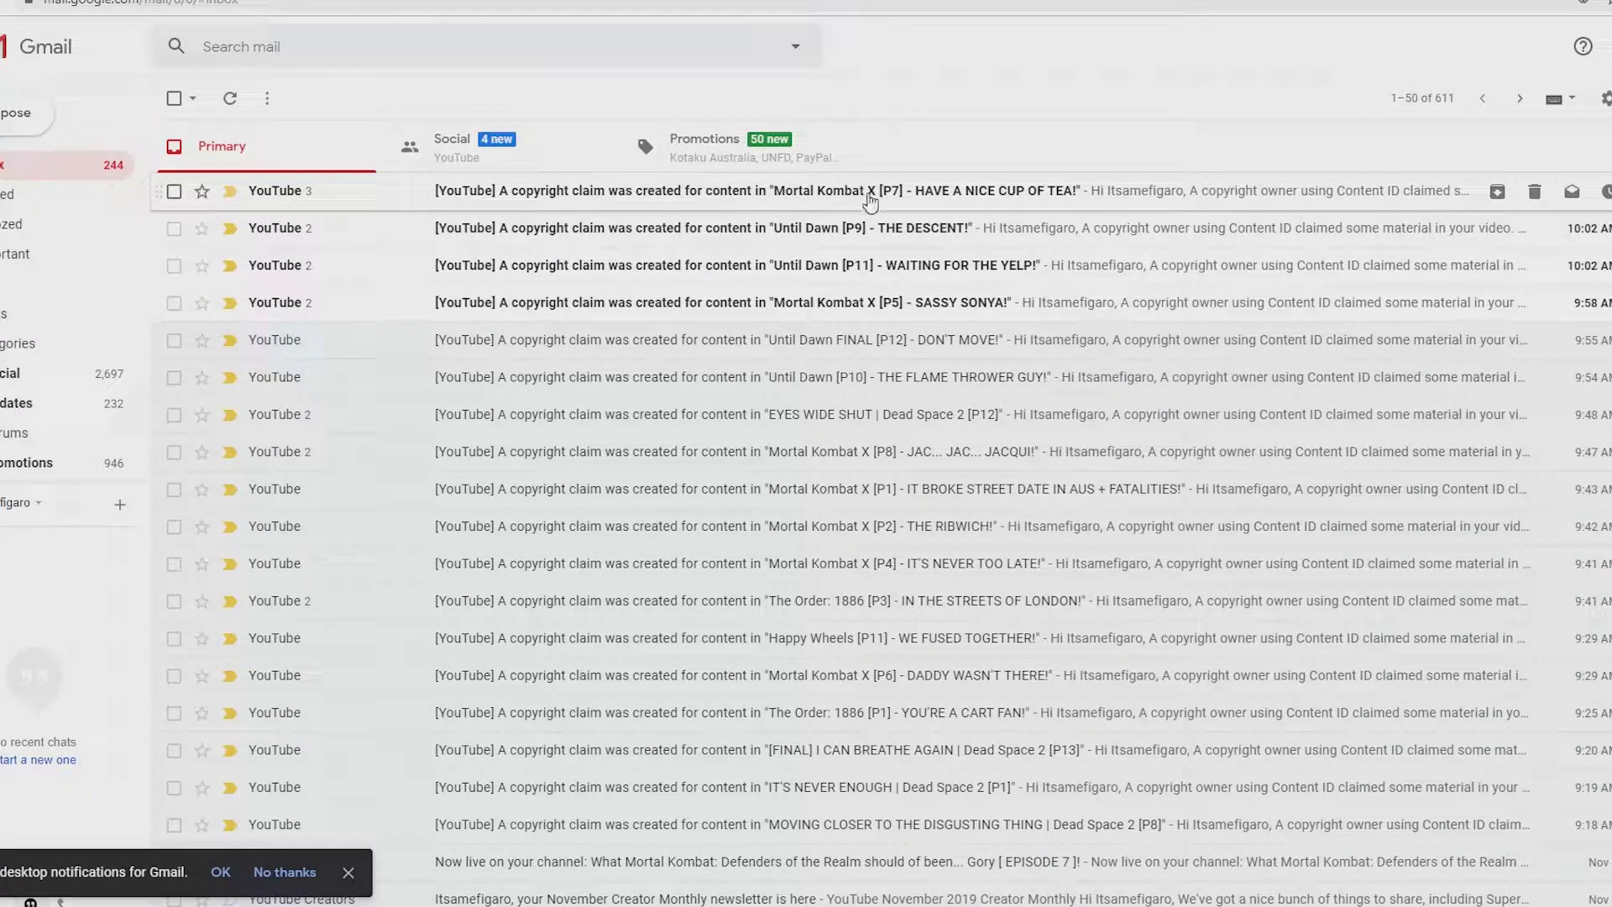
Read the Sassy Sonya and Until Dawn [P11] claim emails, highlighting their claim details
click(711, 306)
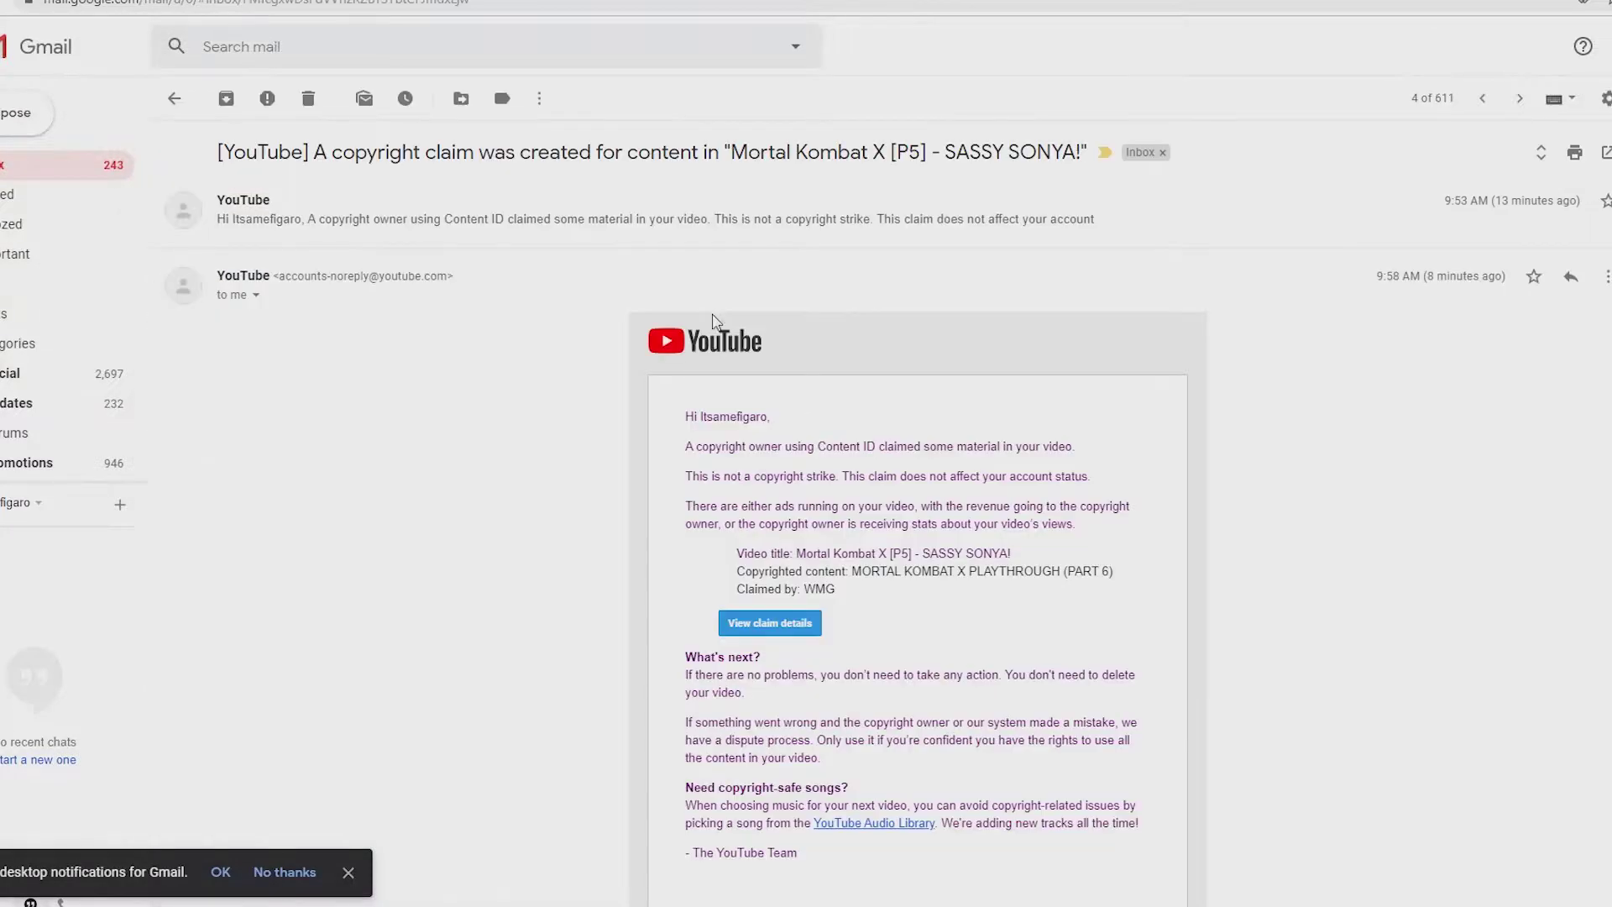
scroll(1040, 416, down, 3)
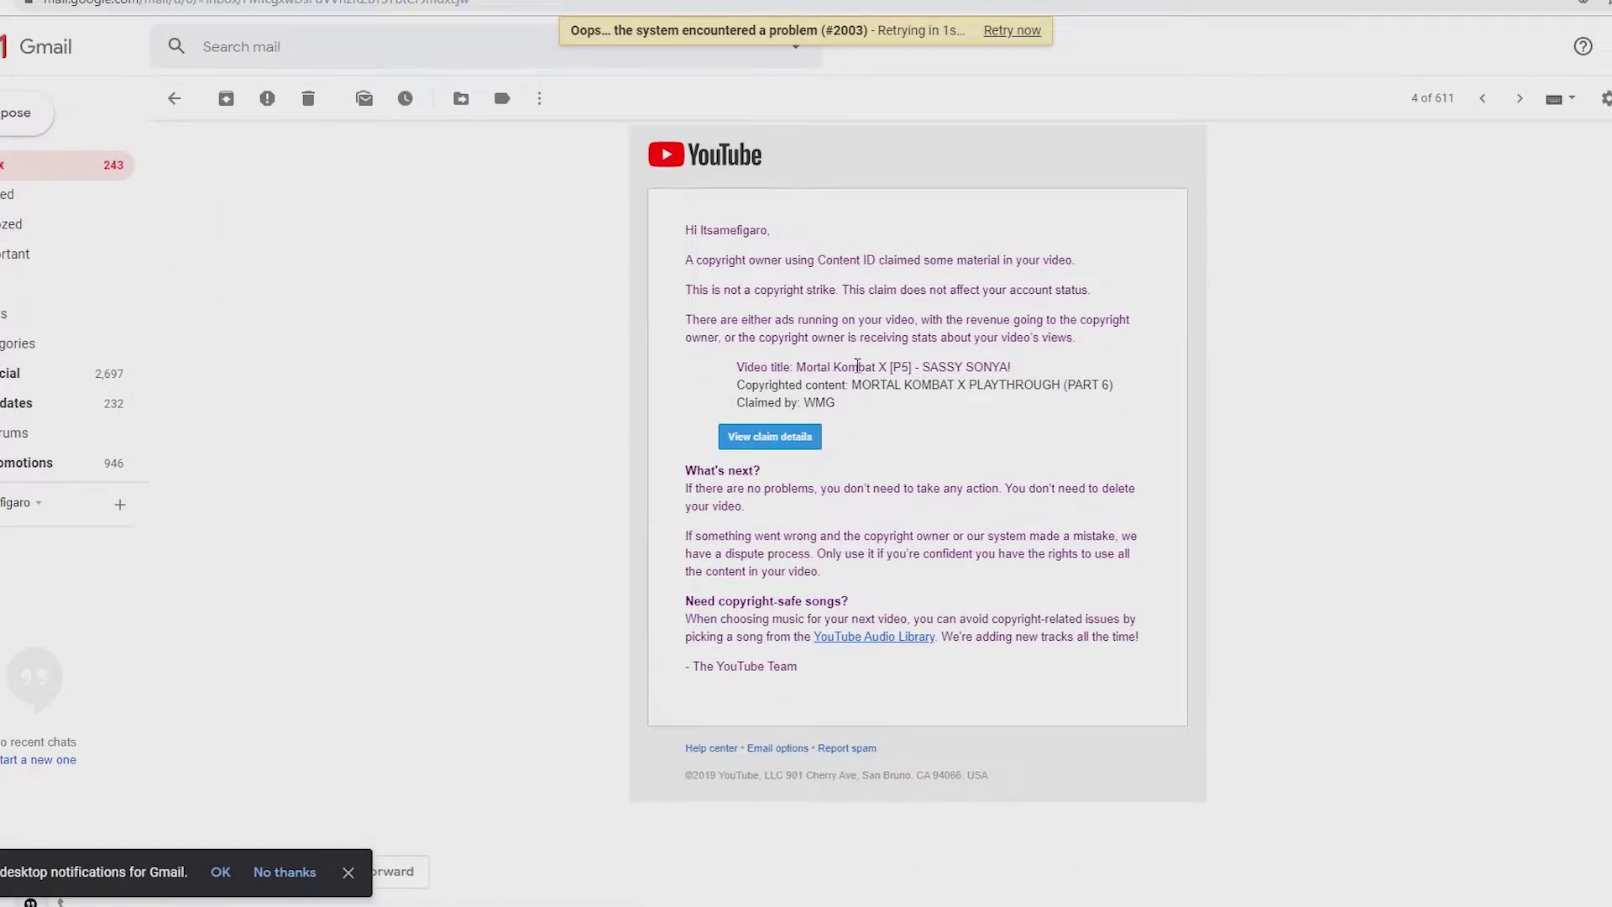
drag(854, 384, 980, 413)
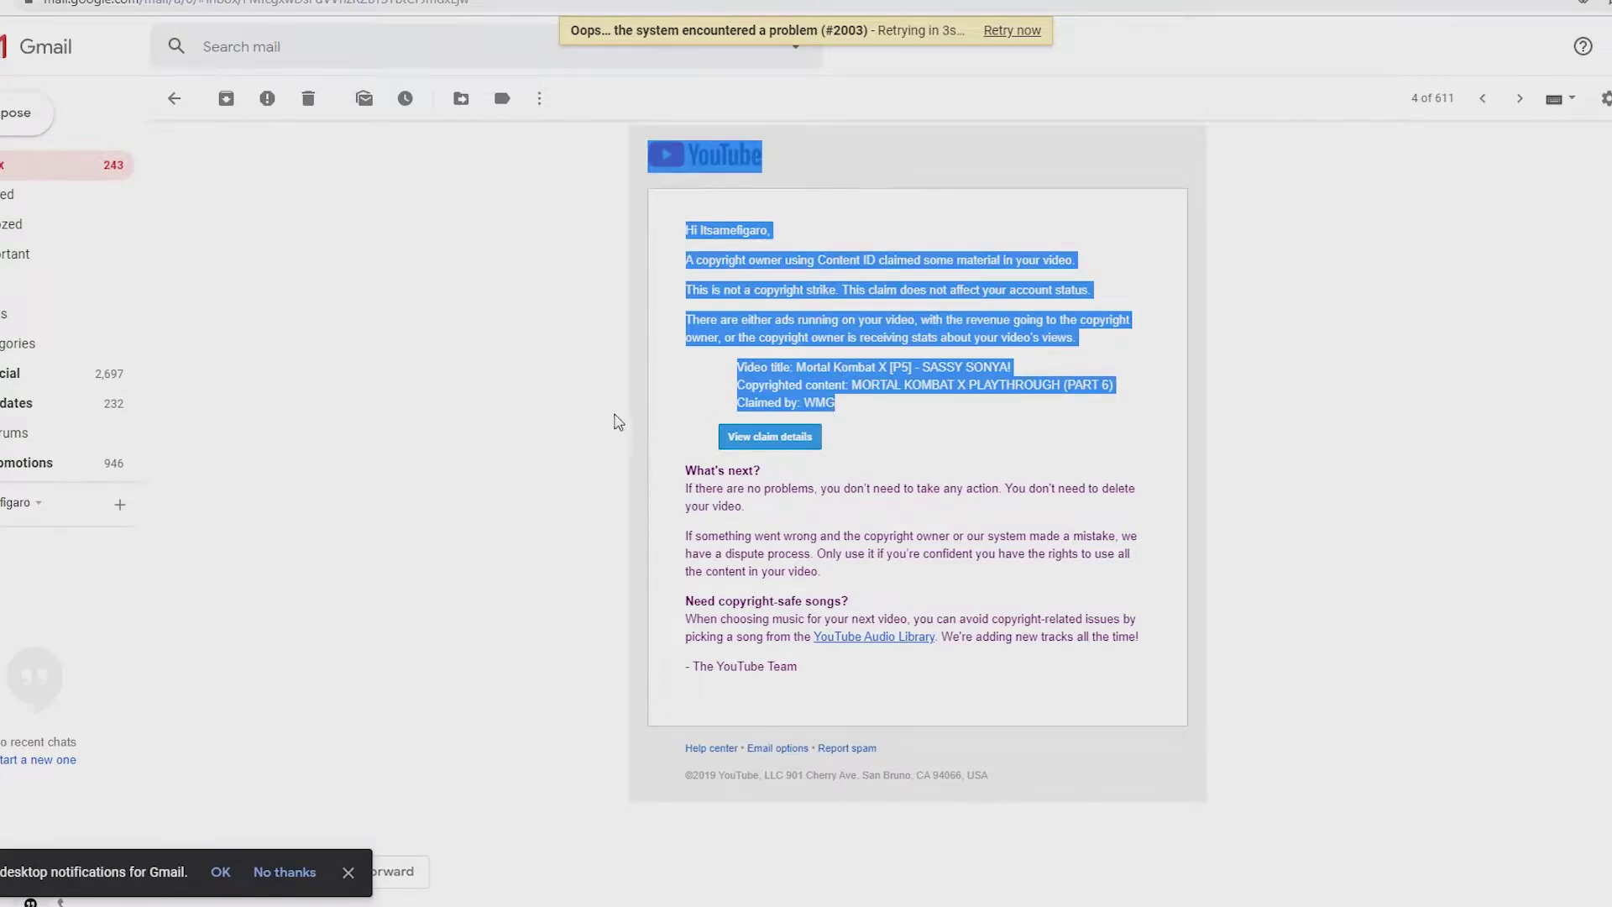
click(505, 409)
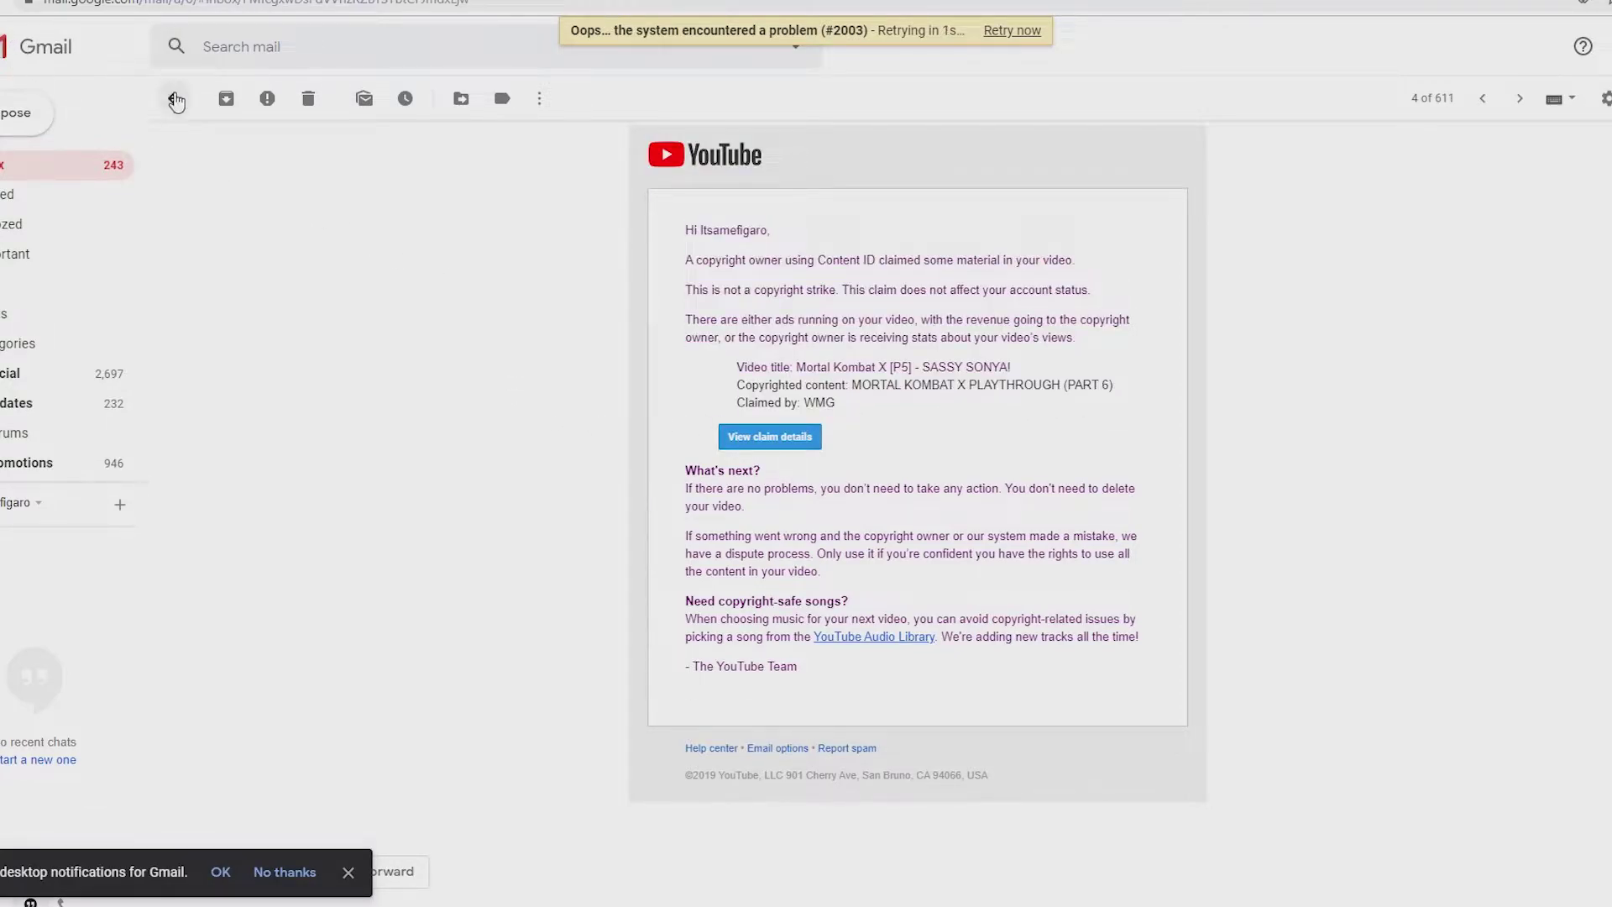
click(174, 99)
click(610, 265)
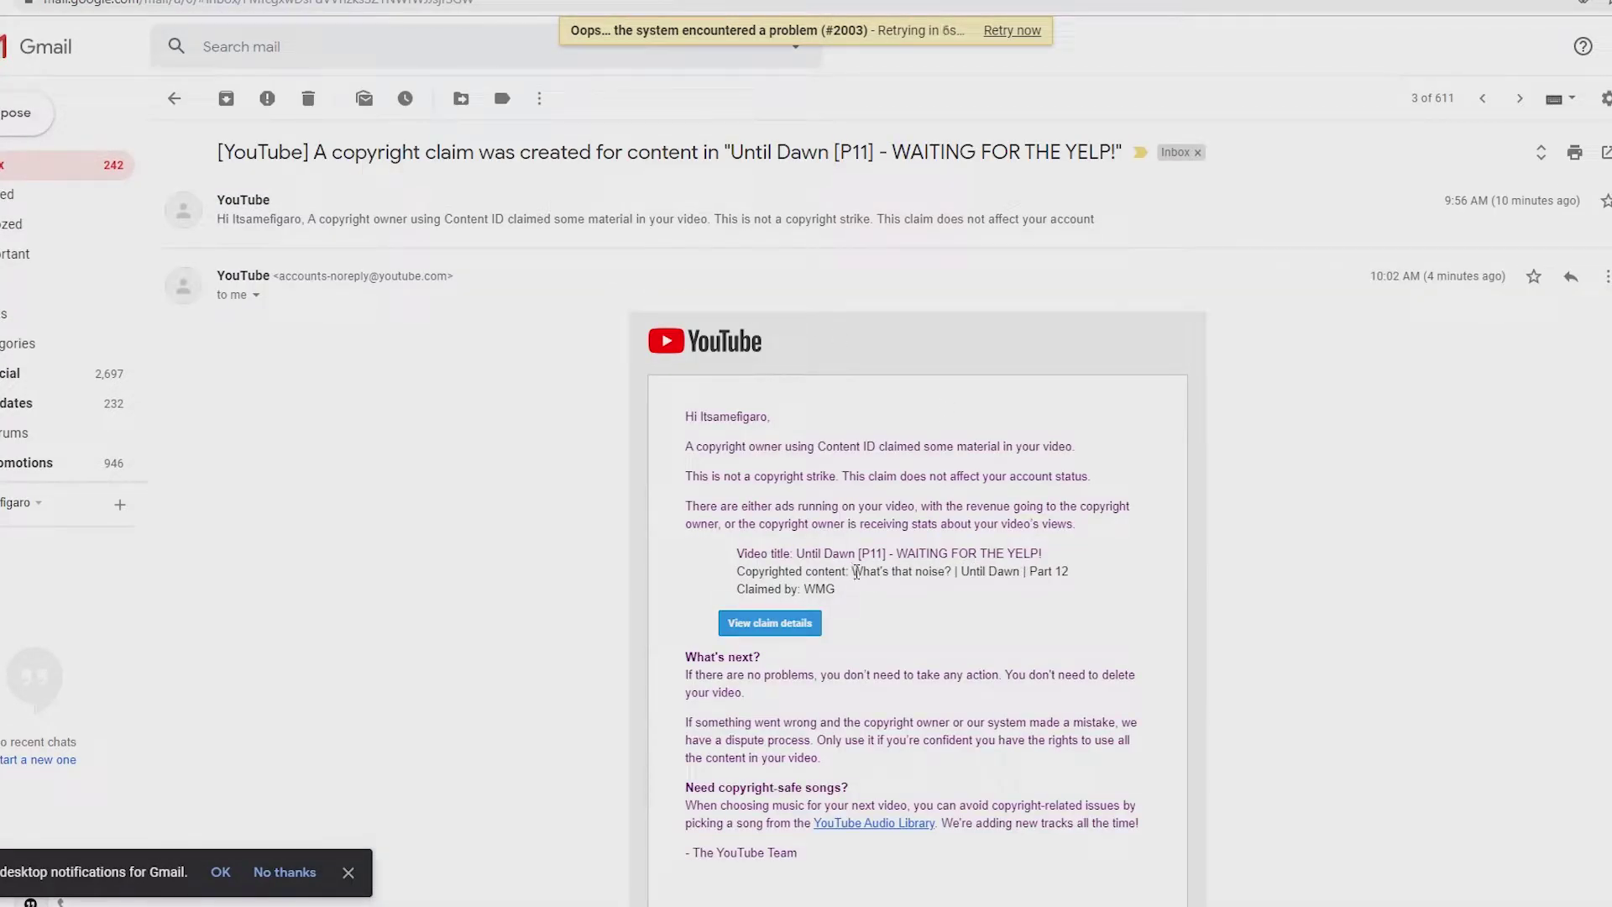
drag(854, 571, 956, 572)
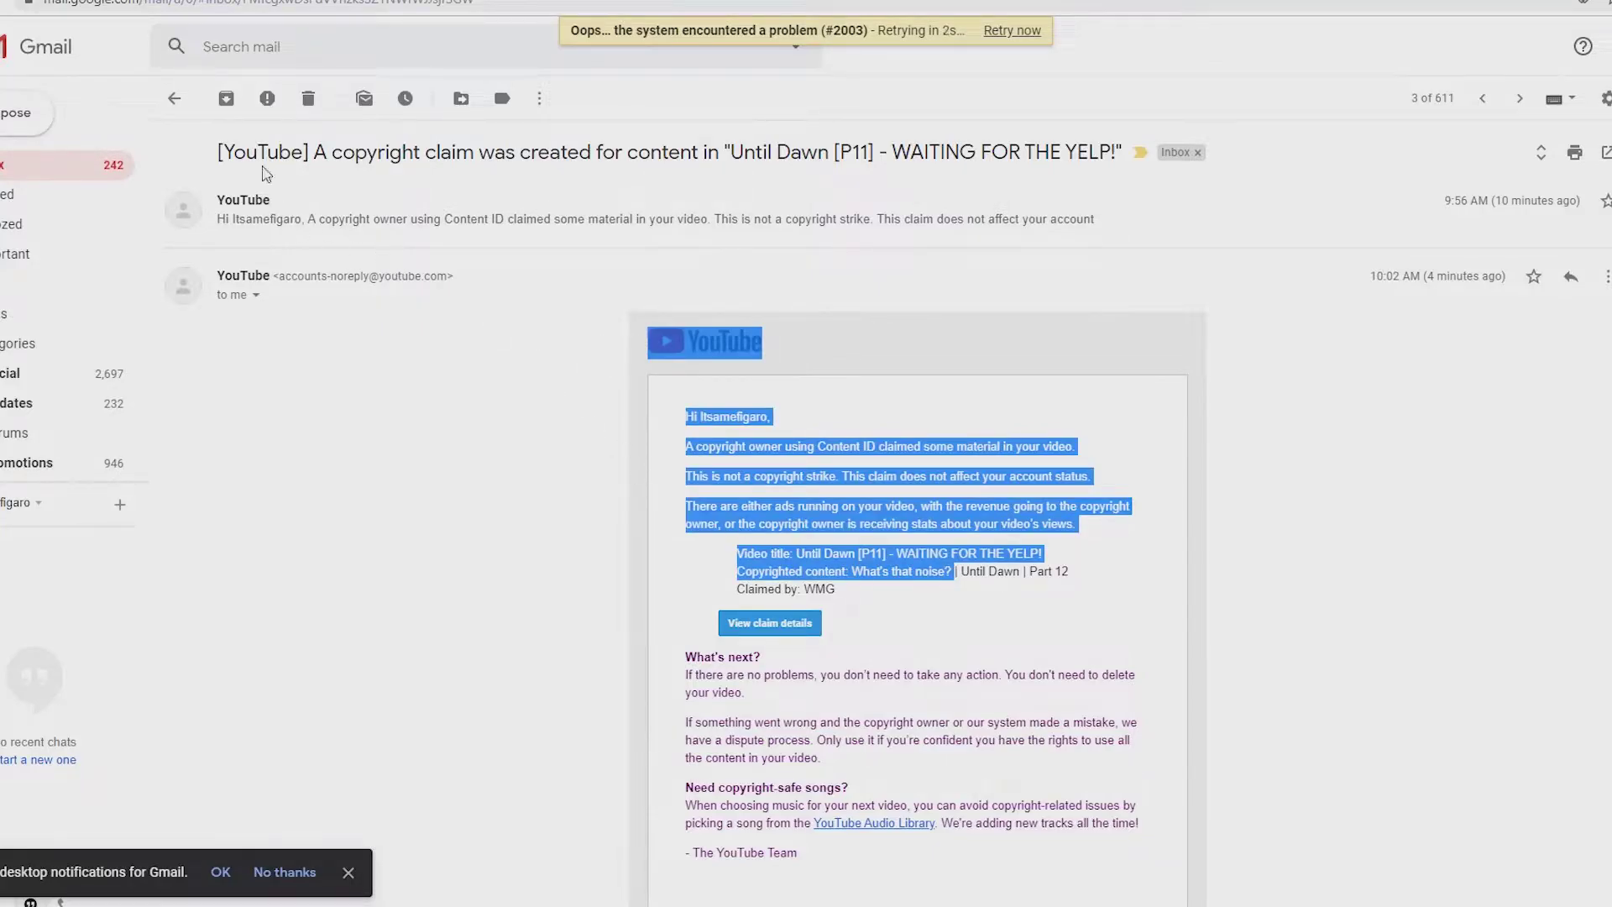
click(174, 98)
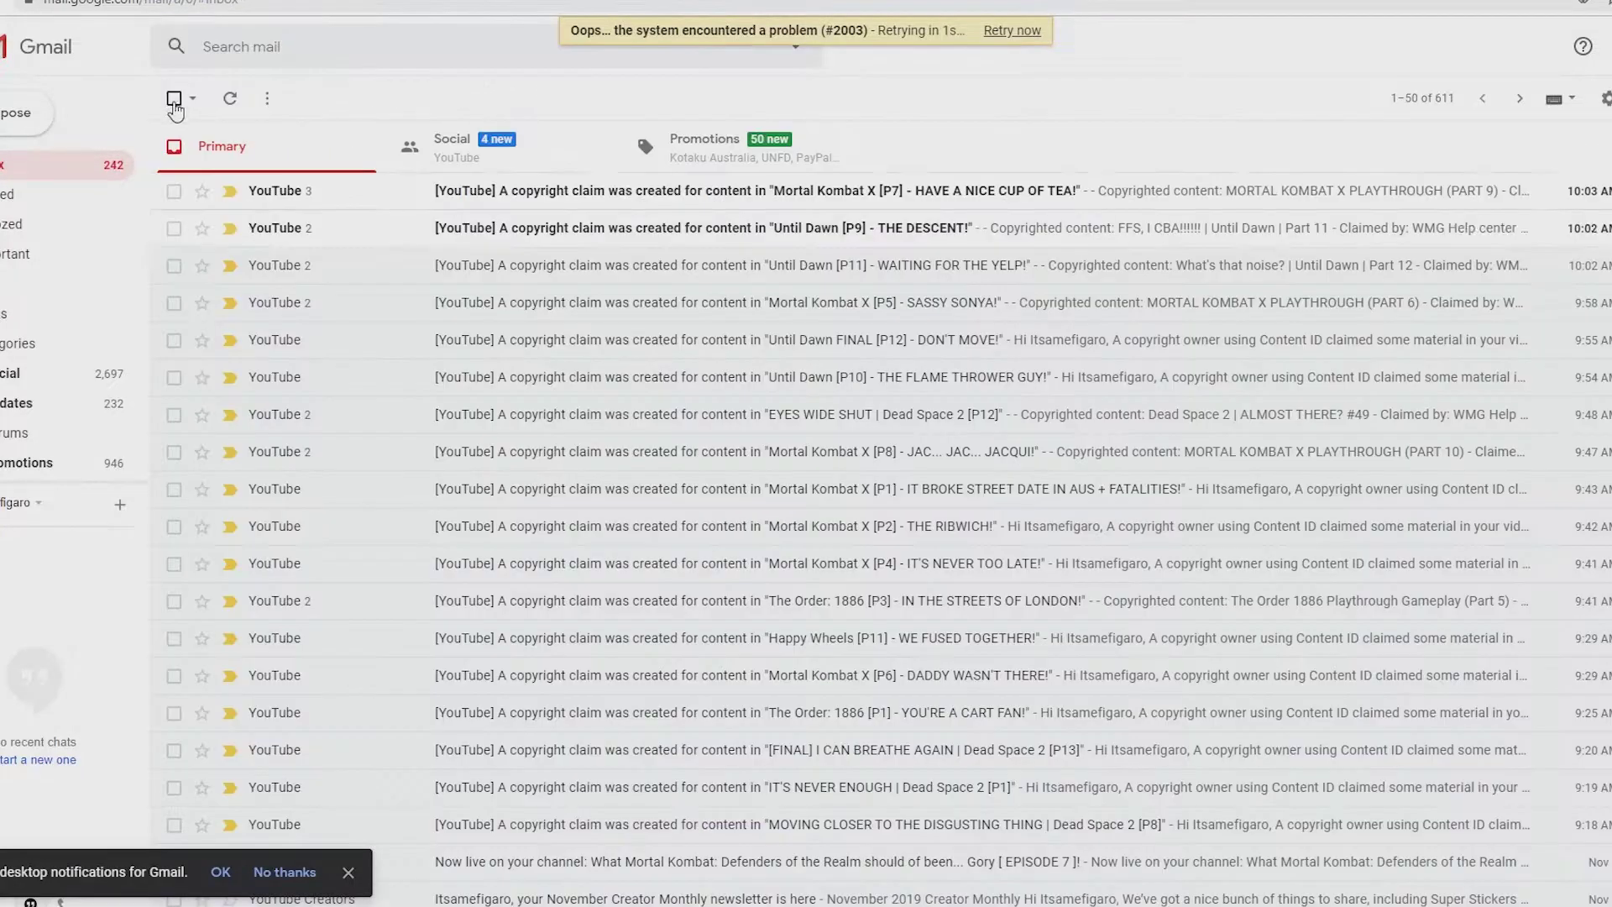
Review the Until Dawn [P9] and Mortal Kombat X [P7] claim emails, then open the Happy Wheels [P11] email
click(570, 228)
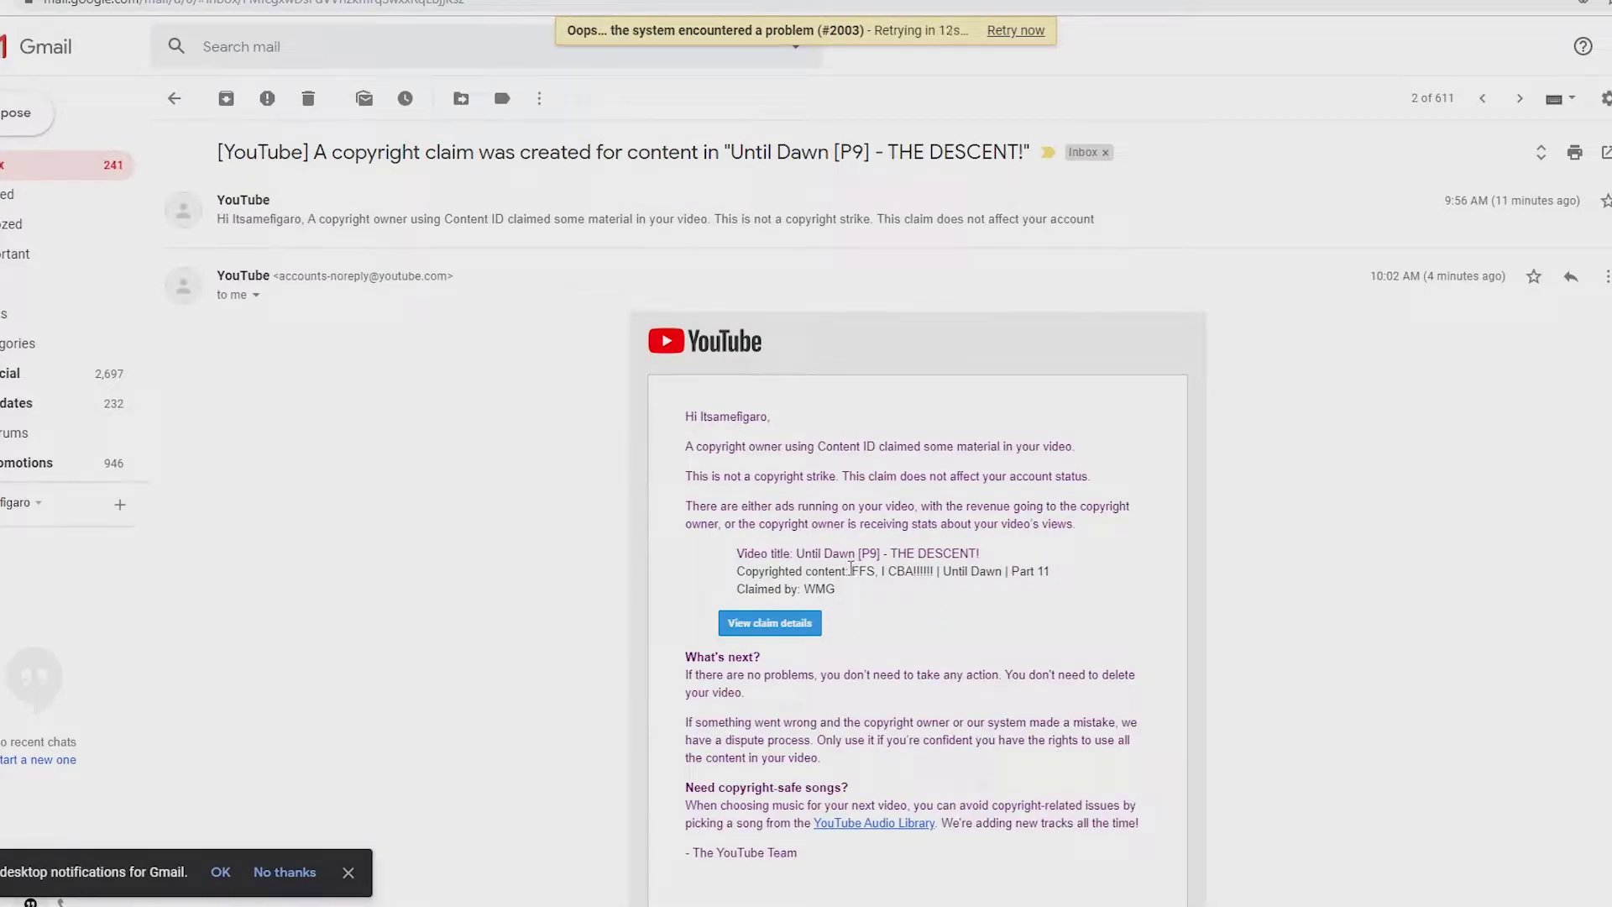
drag(853, 567, 895, 573)
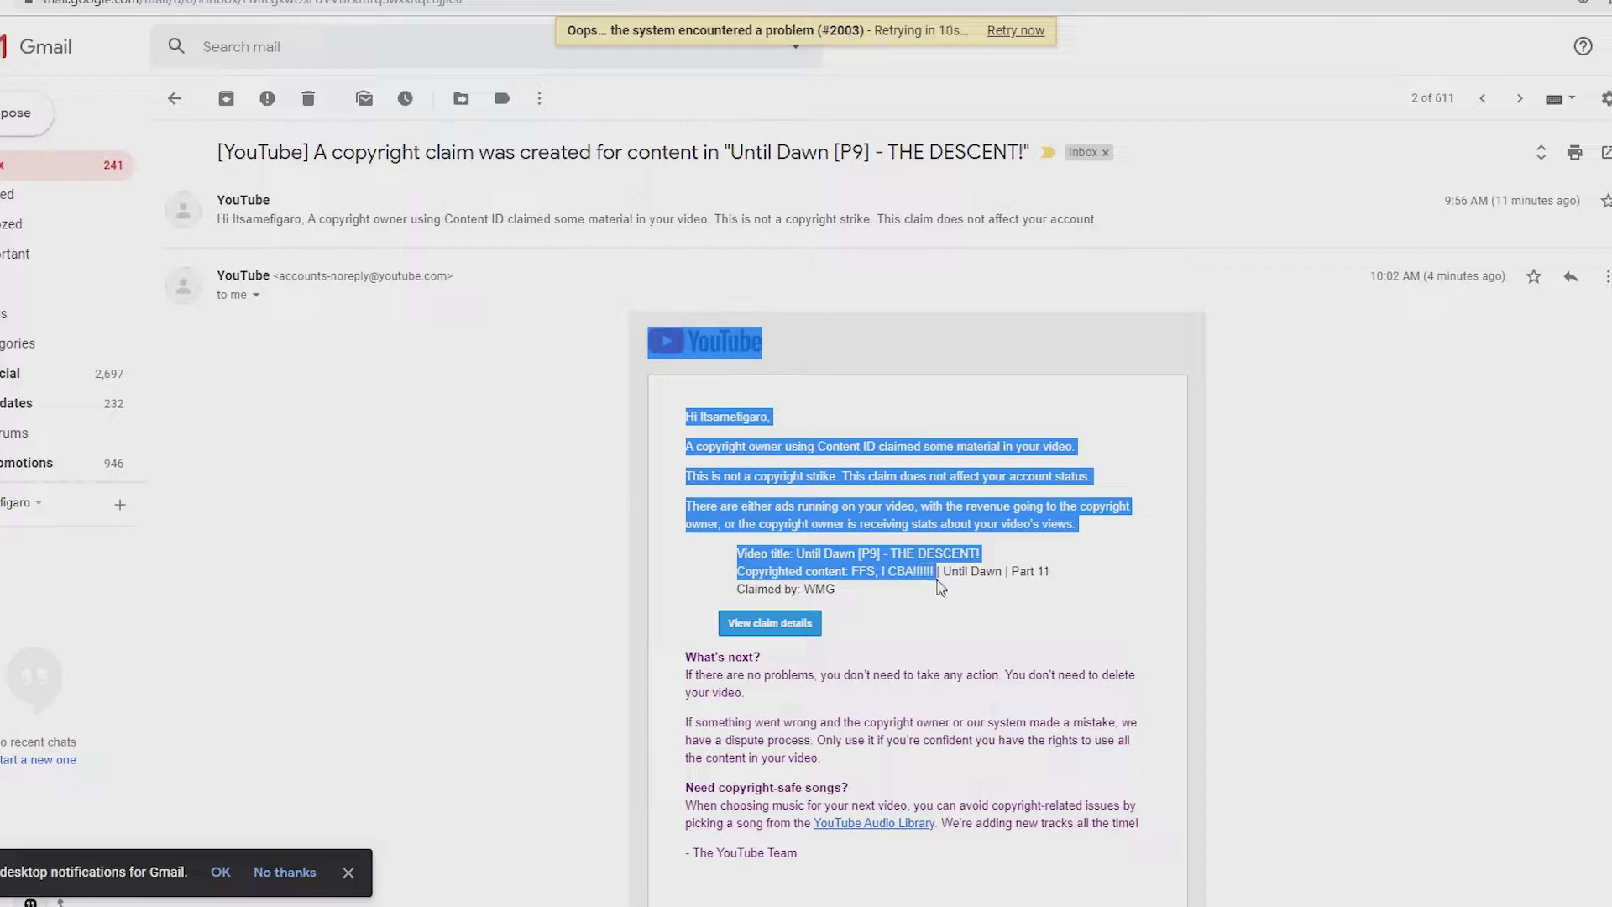
click(173, 98)
click(609, 190)
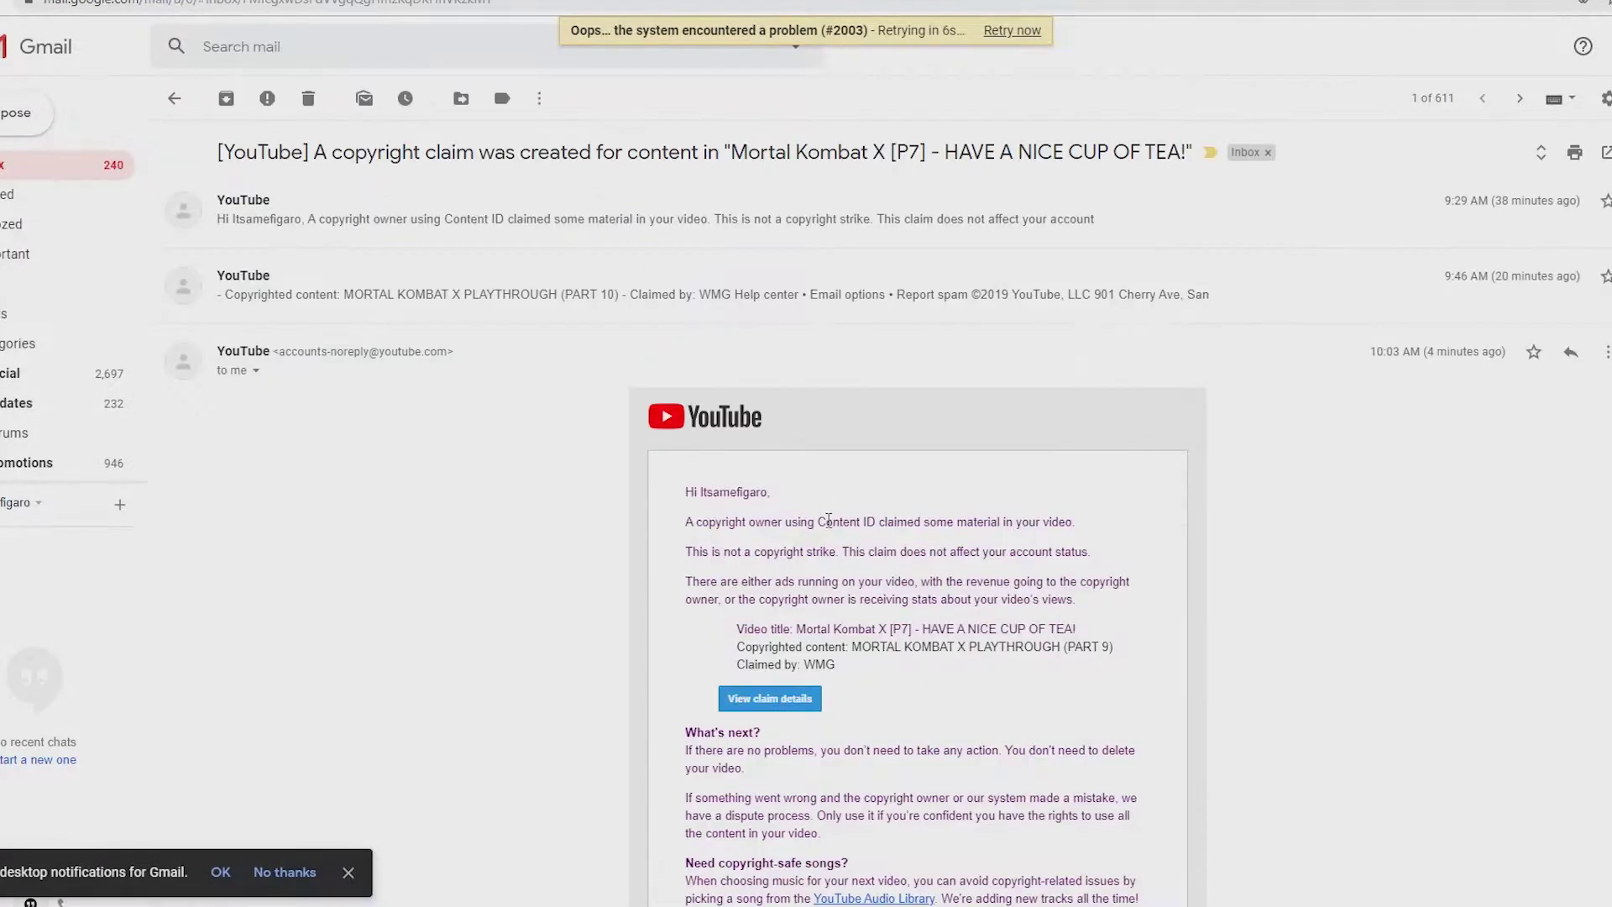
scroll(870, 567, down, 2)
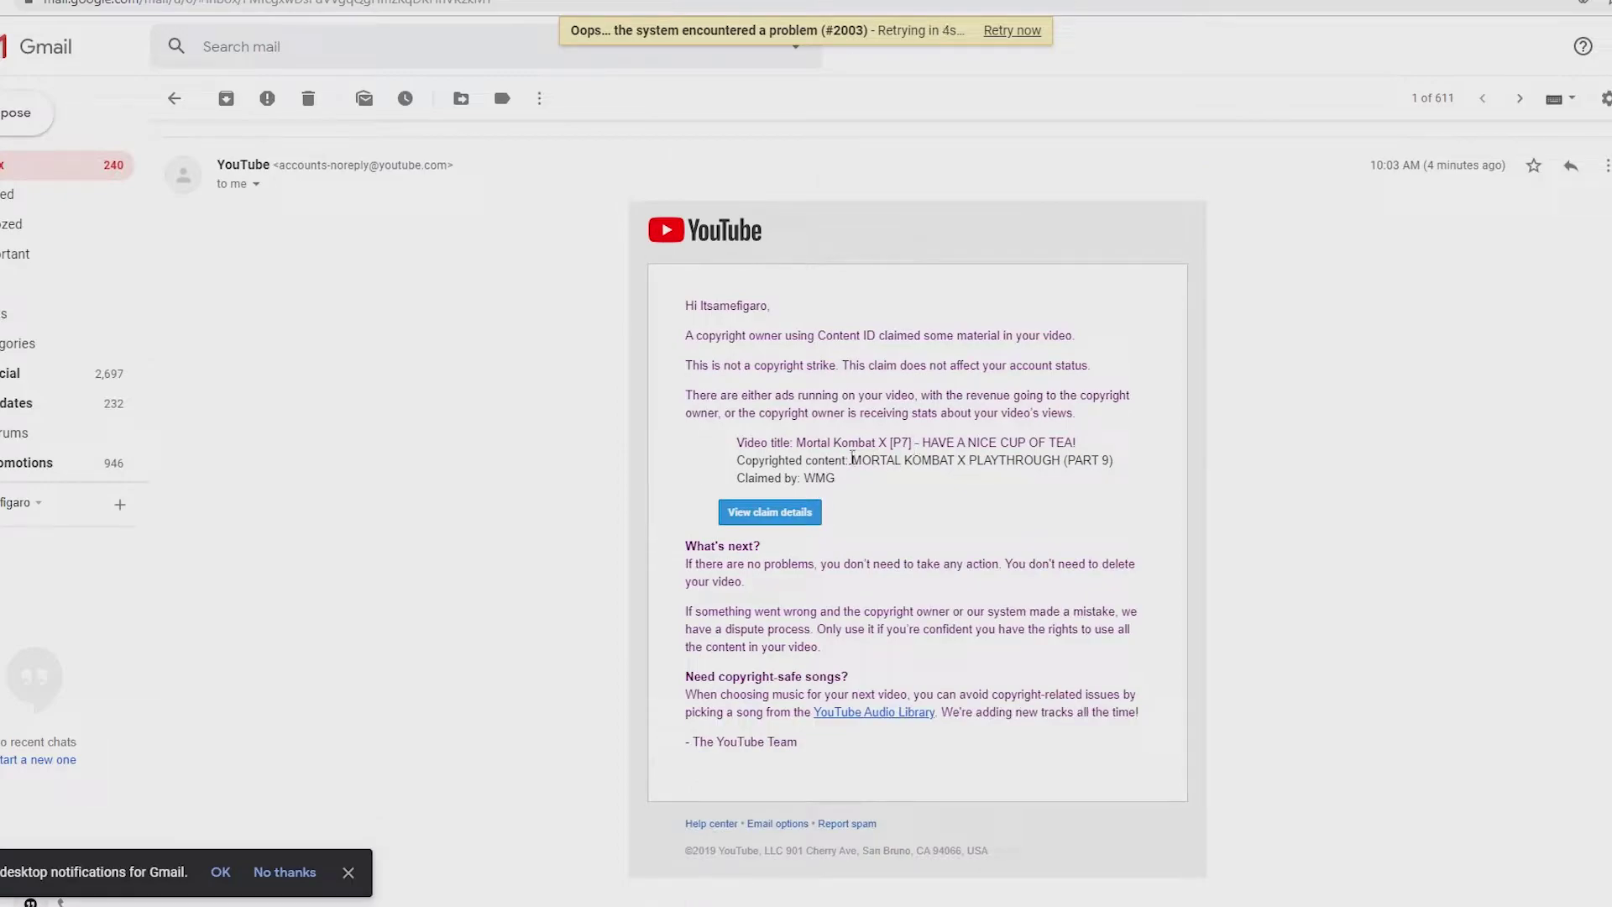
mouse_move(852, 460)
mouse_down()
mouse_move(1065, 466)
mouse_move(867, 464)
mouse_up()
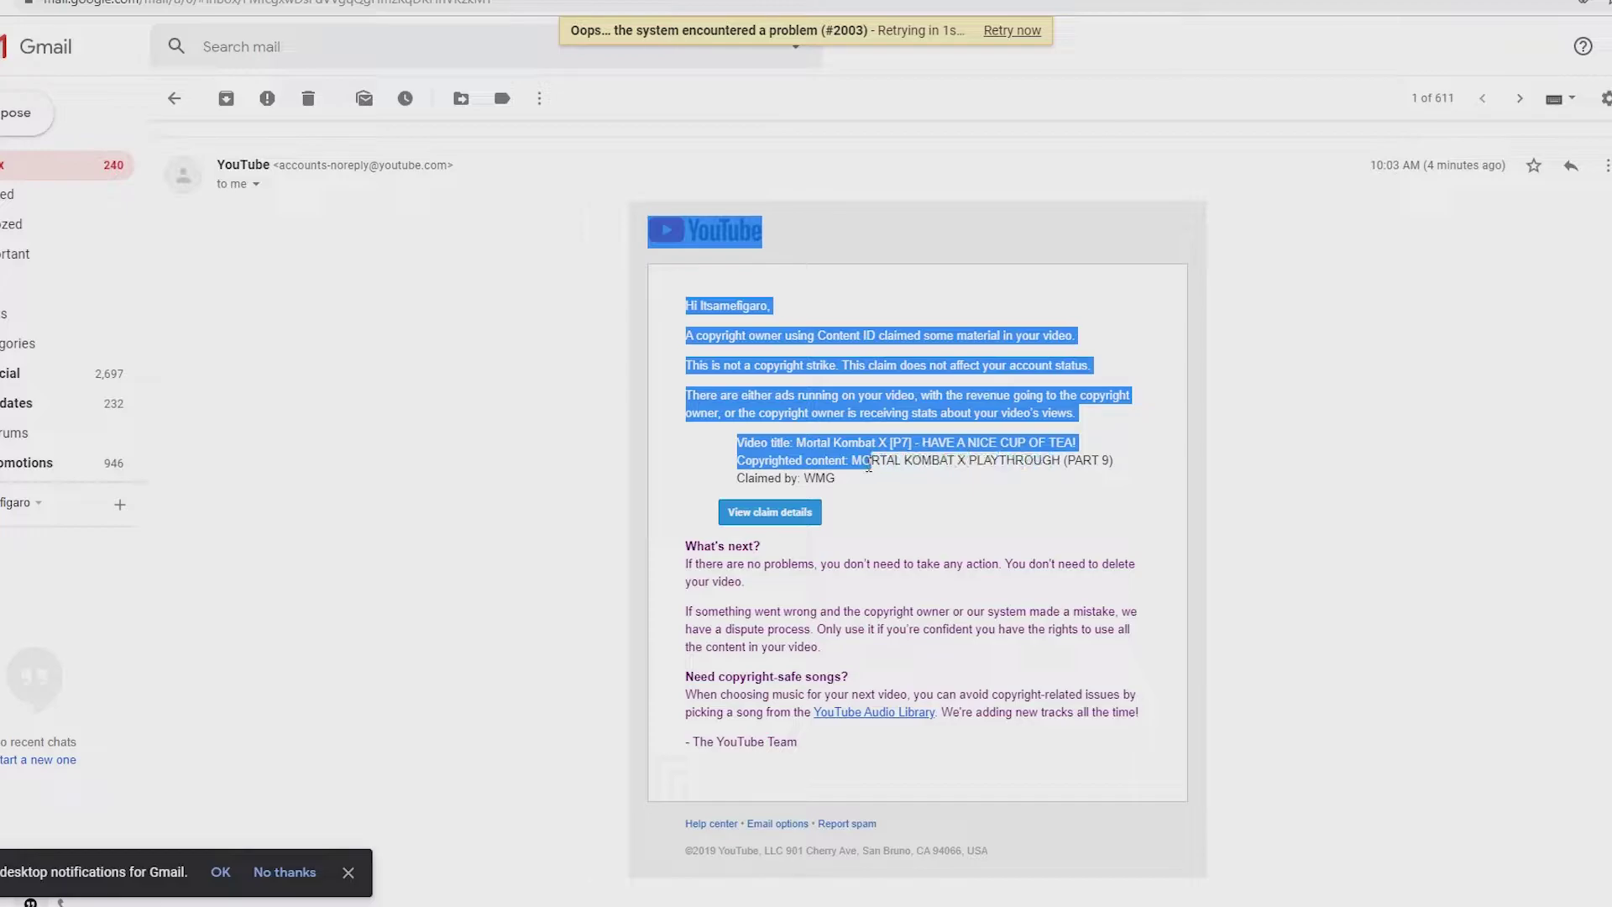
click(174, 99)
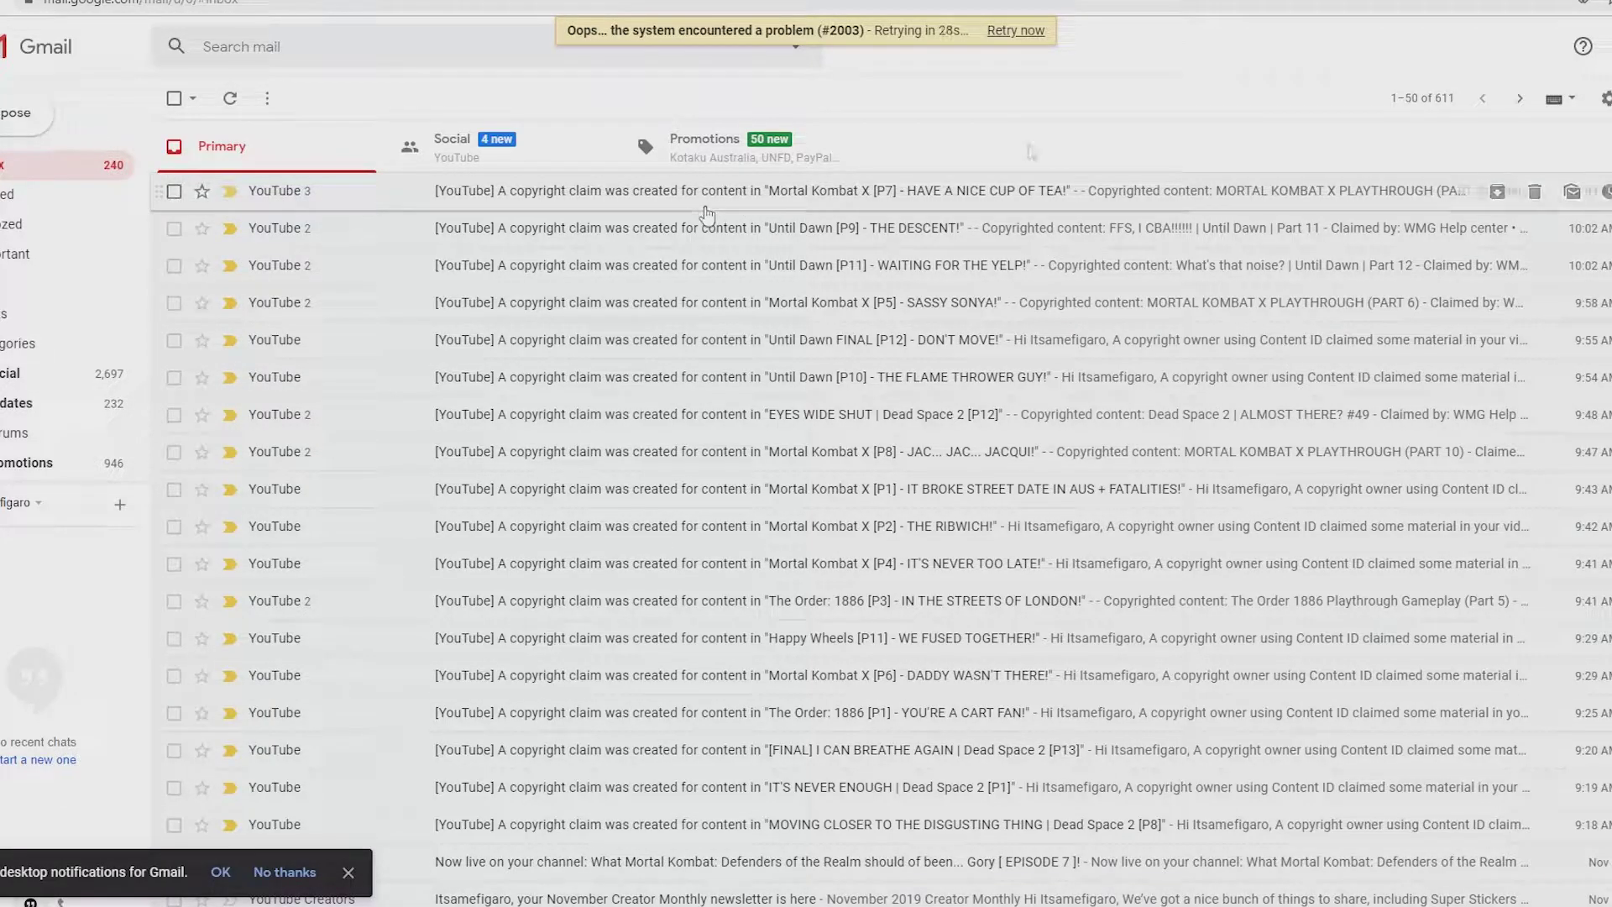
click(955, 640)
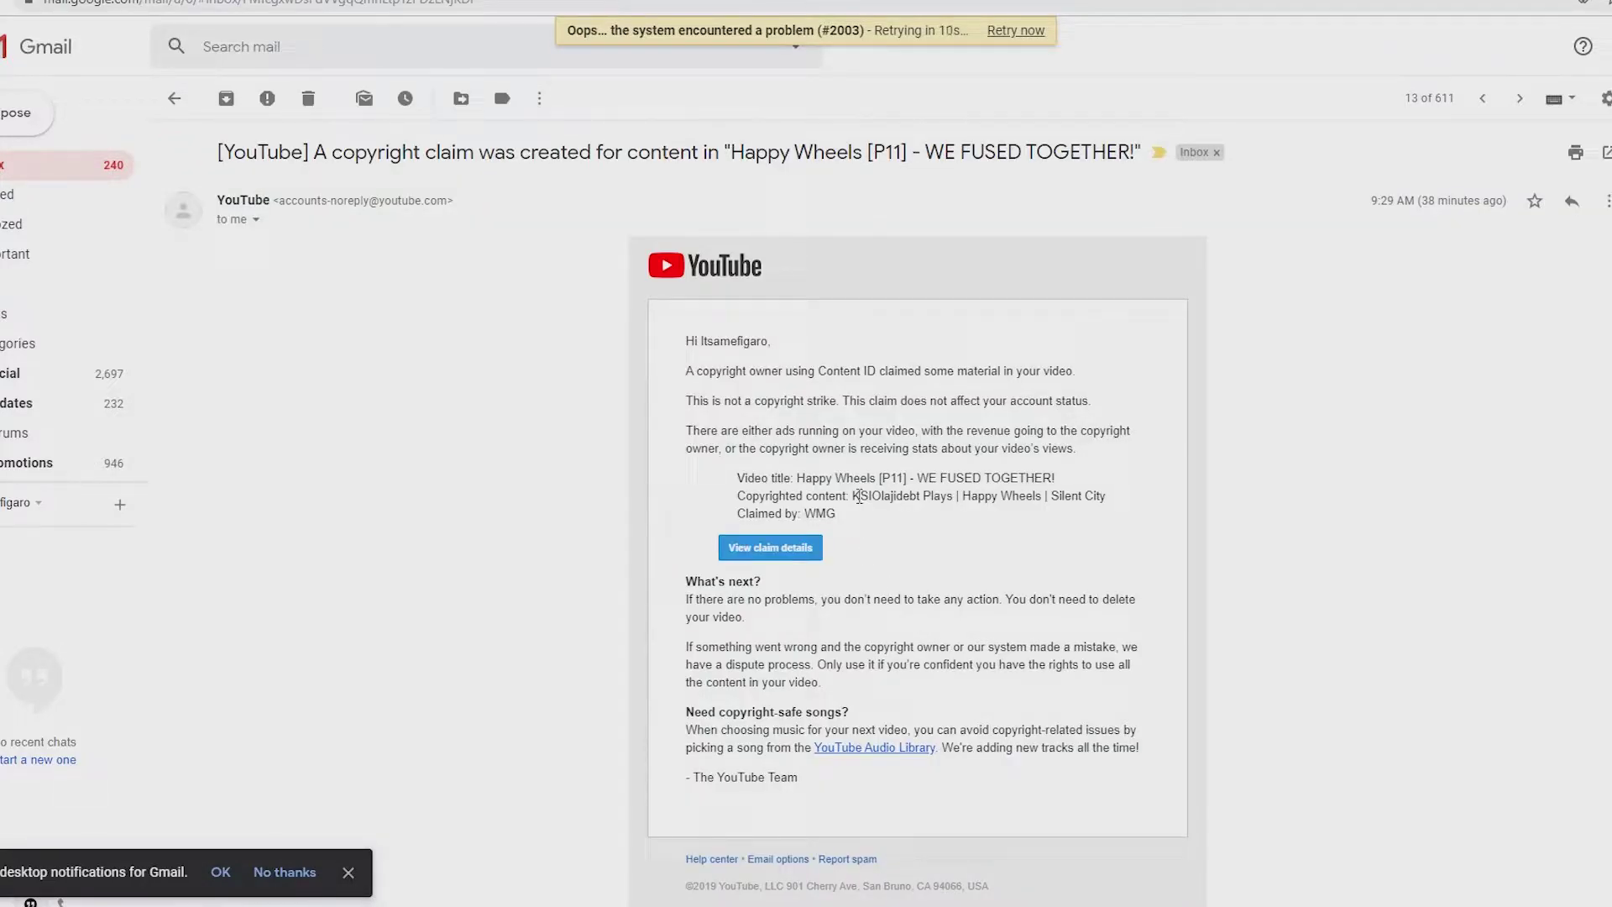
drag(852, 495, 1101, 501)
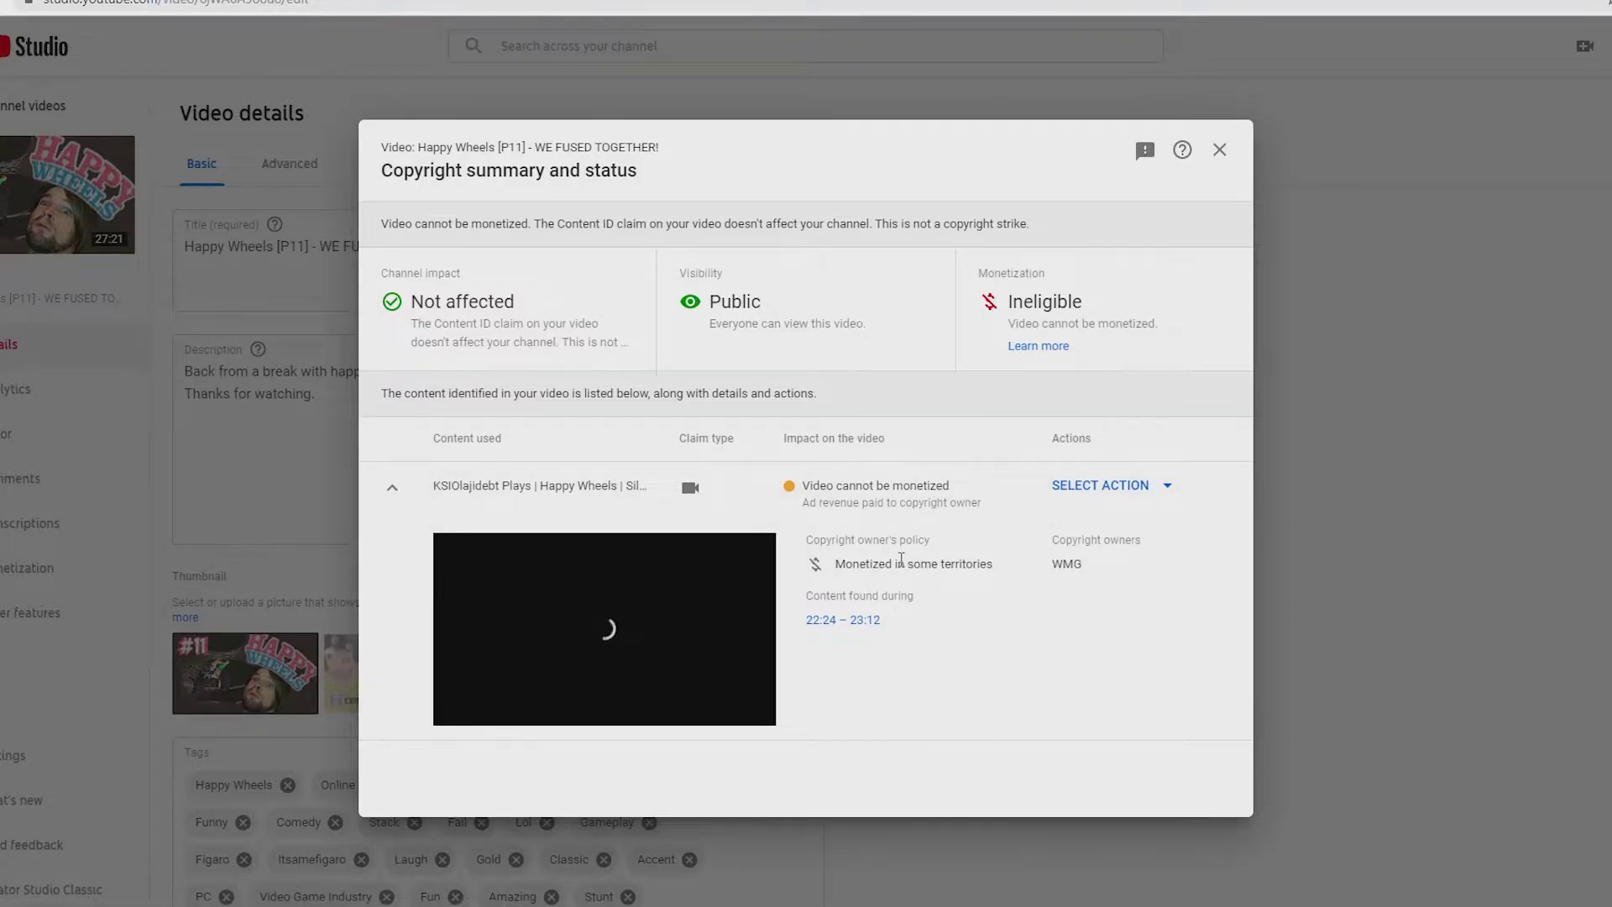
Preview the flagged Happy Wheels footage and view the claim's available actions, including Dispute
click(458, 707)
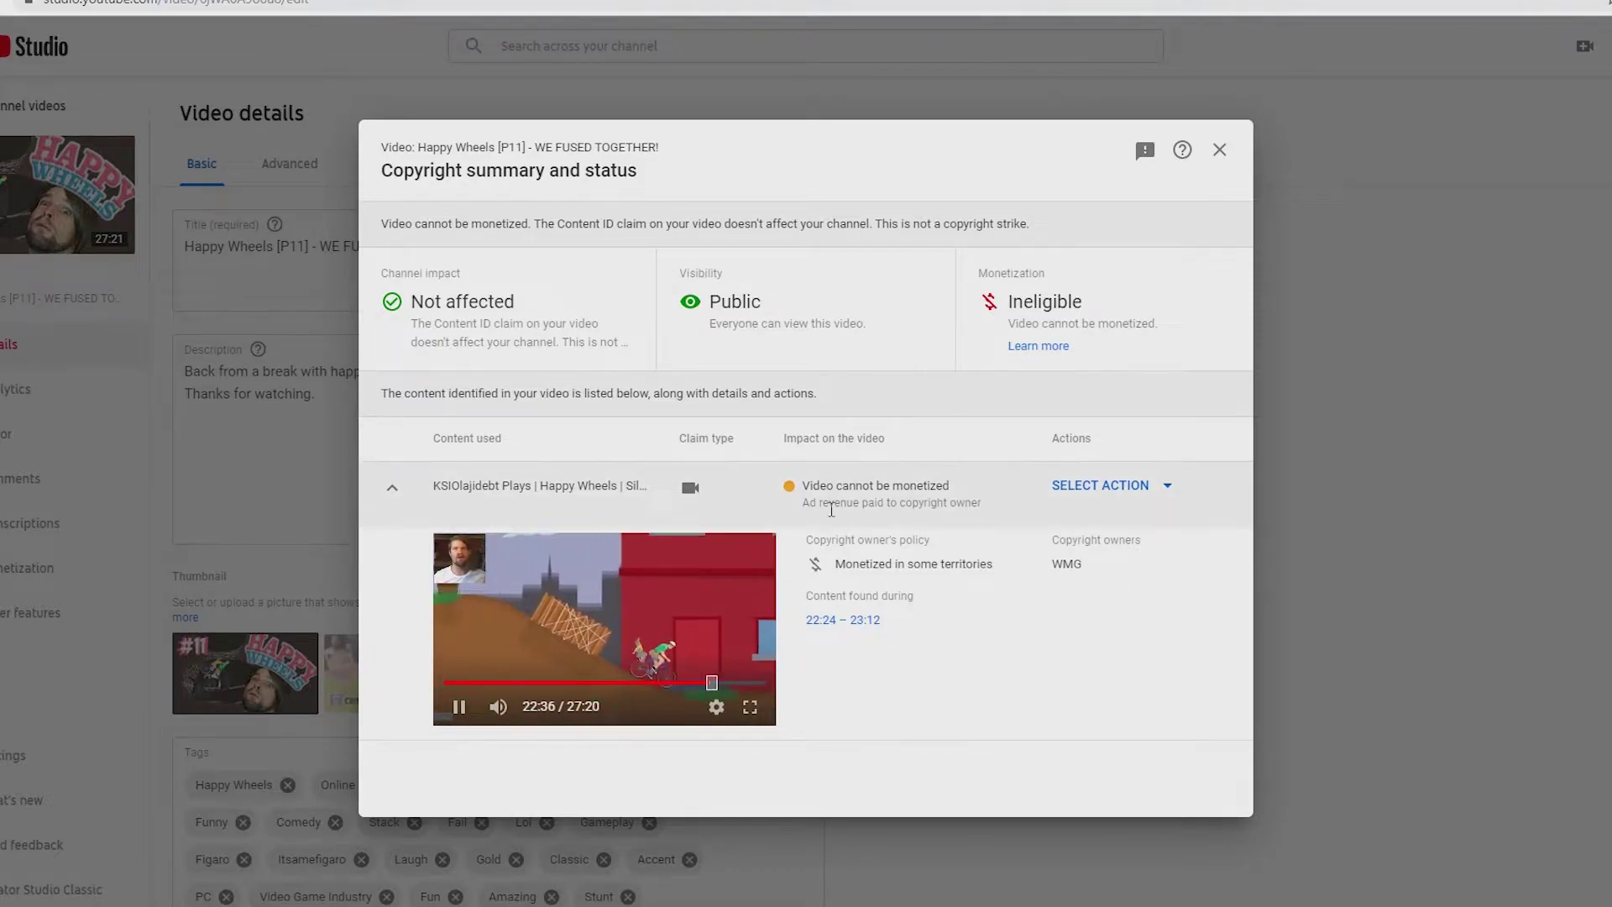
click(1166, 485)
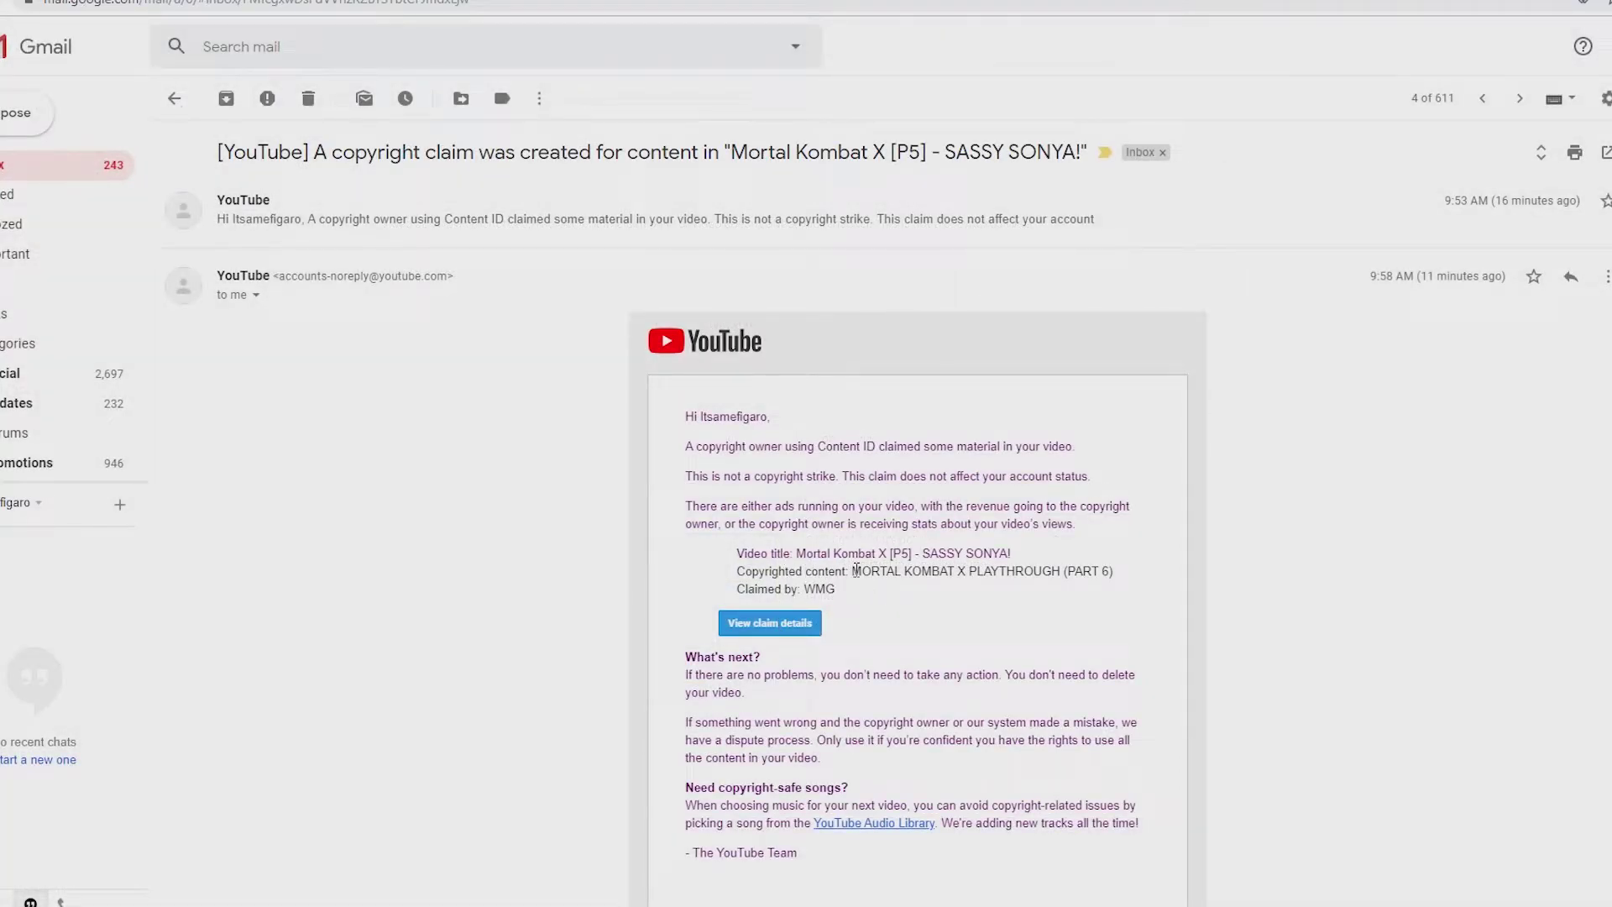
Highlight the copyrighted content details in the Sassy Sonya claim email
drag(856, 571, 1083, 571)
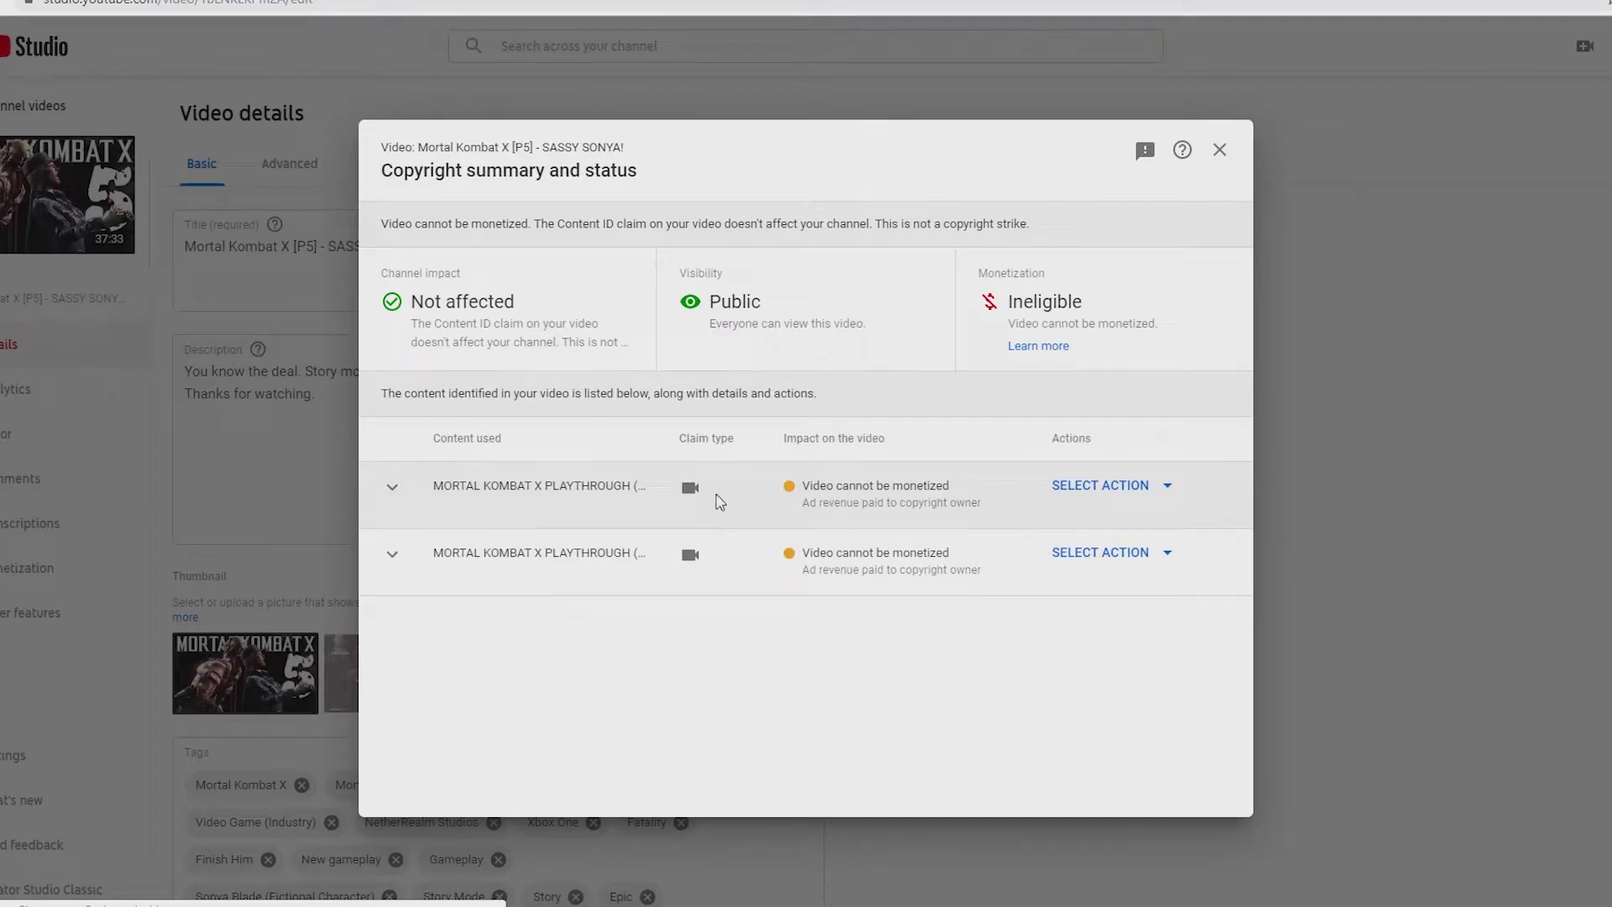
mouse_move(691, 487)
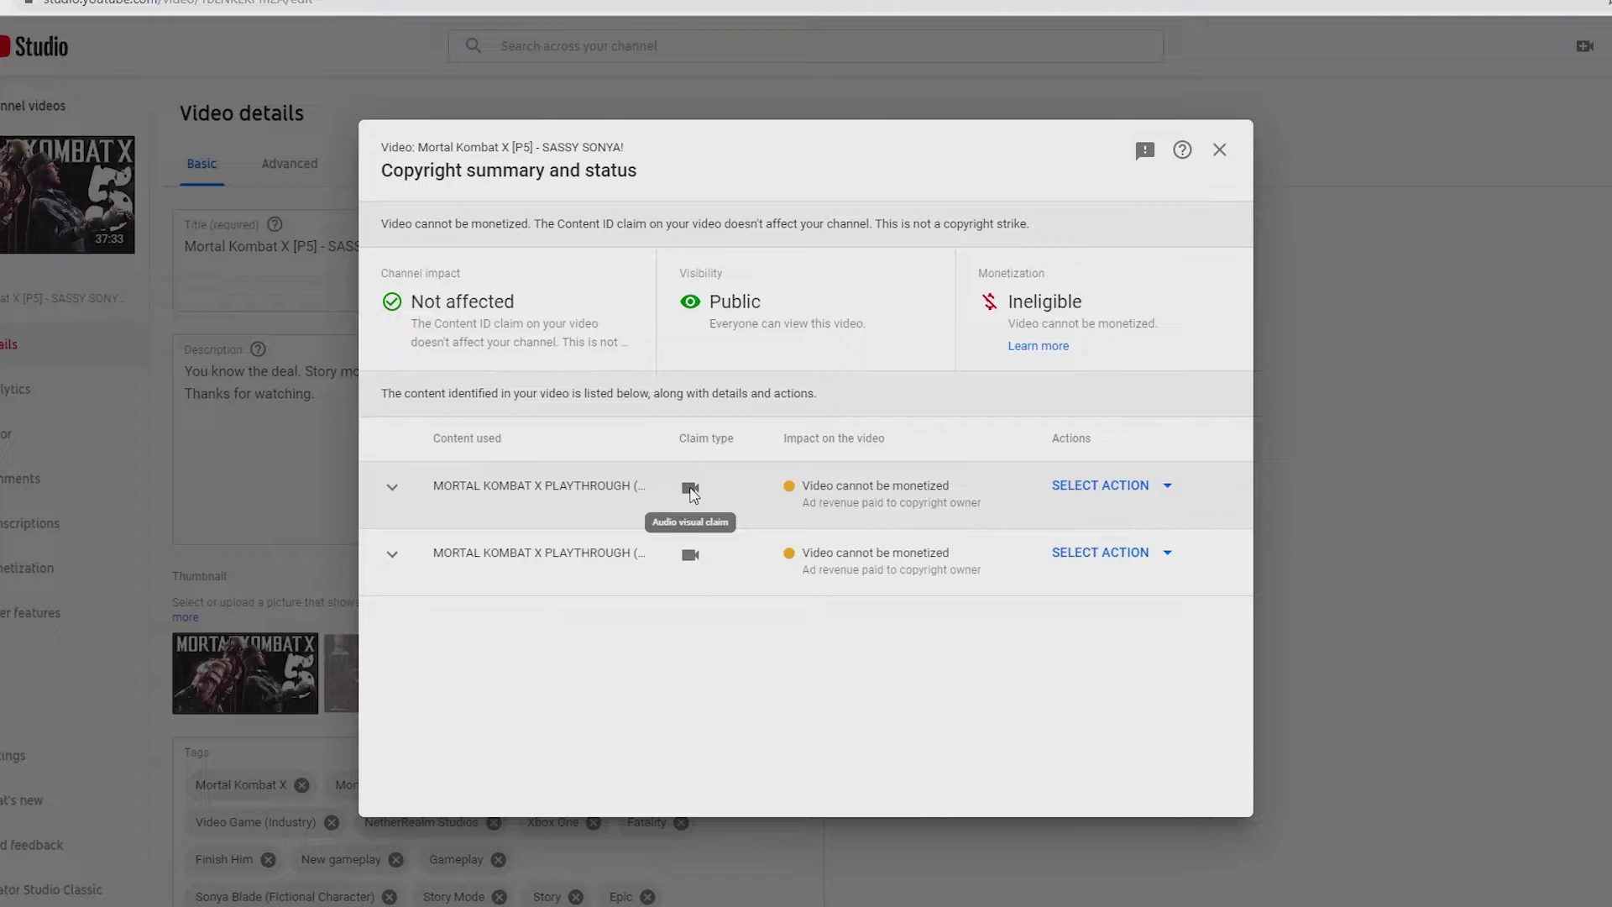
Expand the first Mortal Kombat claim and play, then pause, its matched footage
click(690, 492)
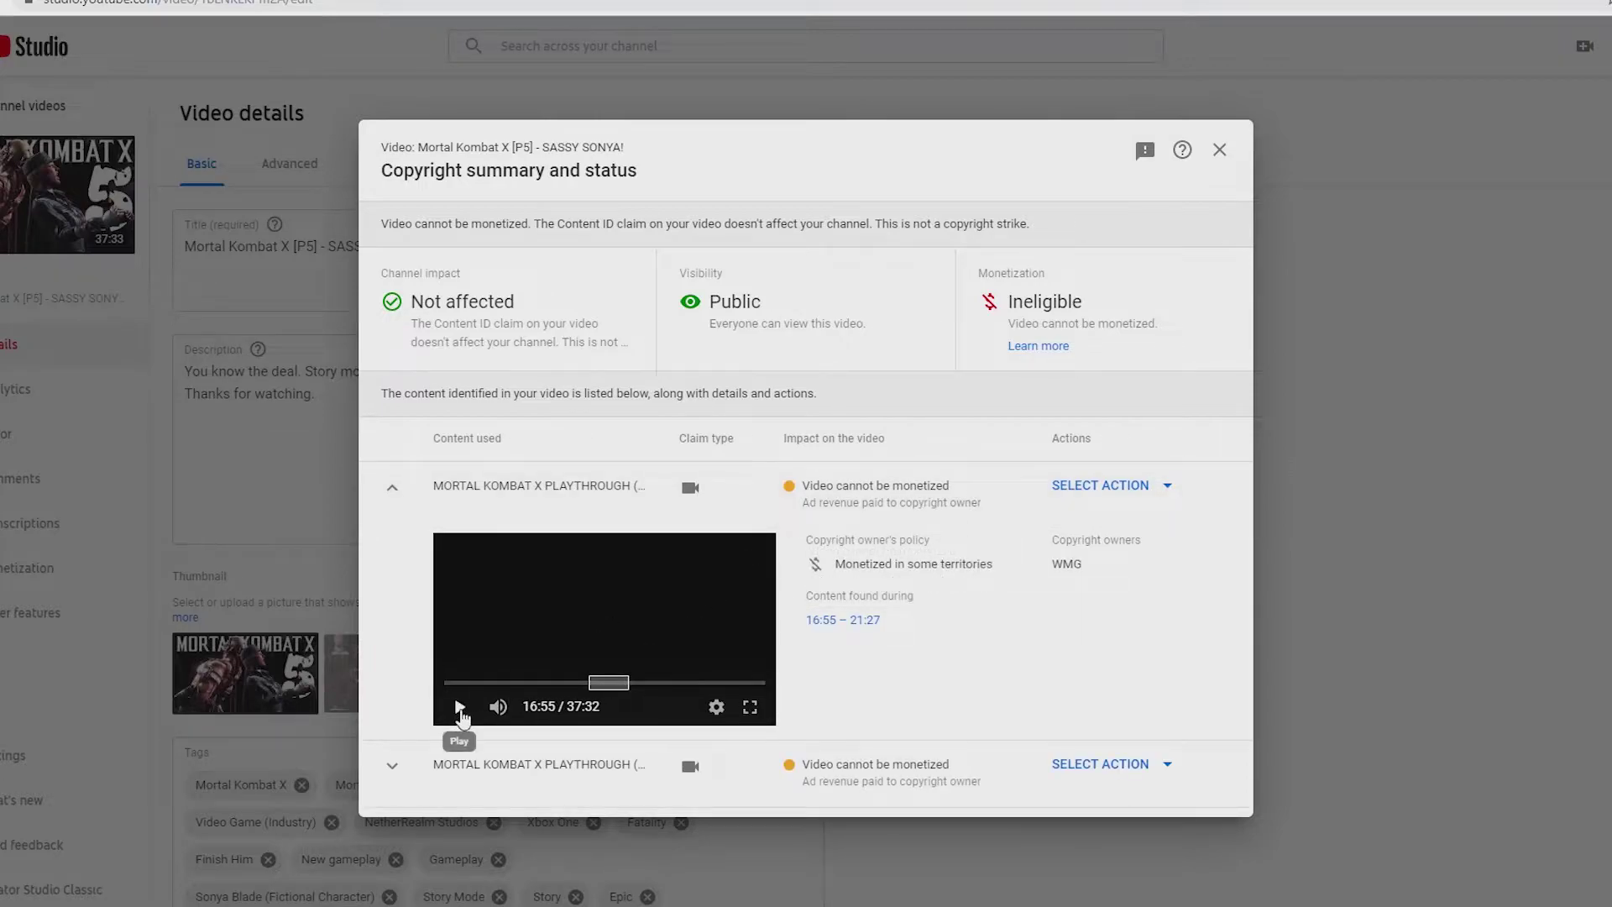
click(461, 708)
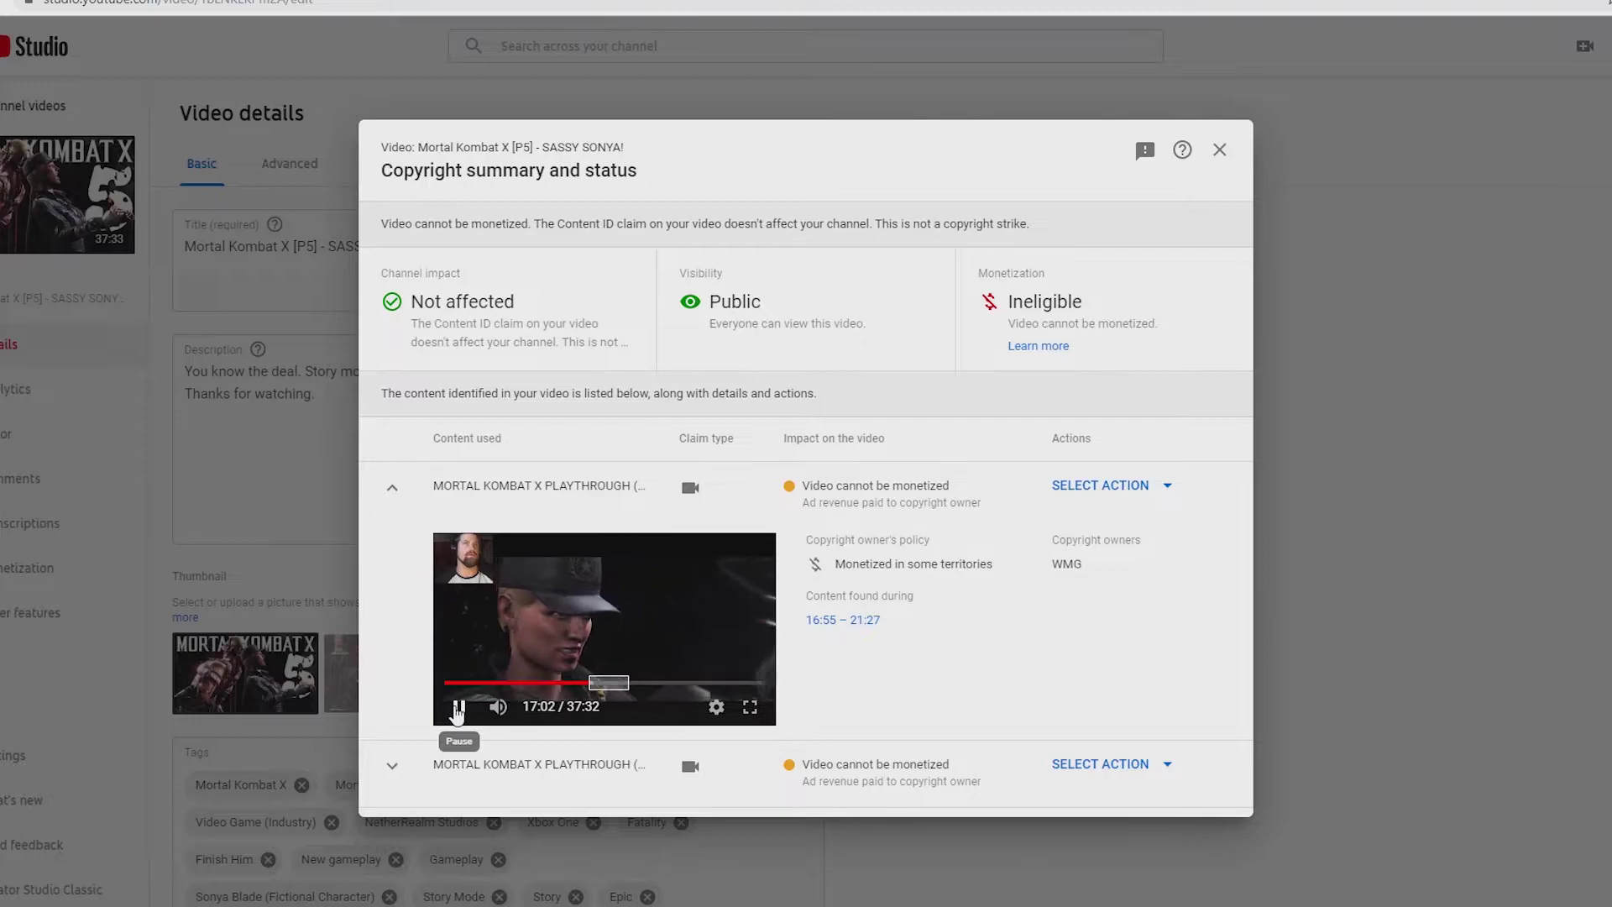
click(459, 707)
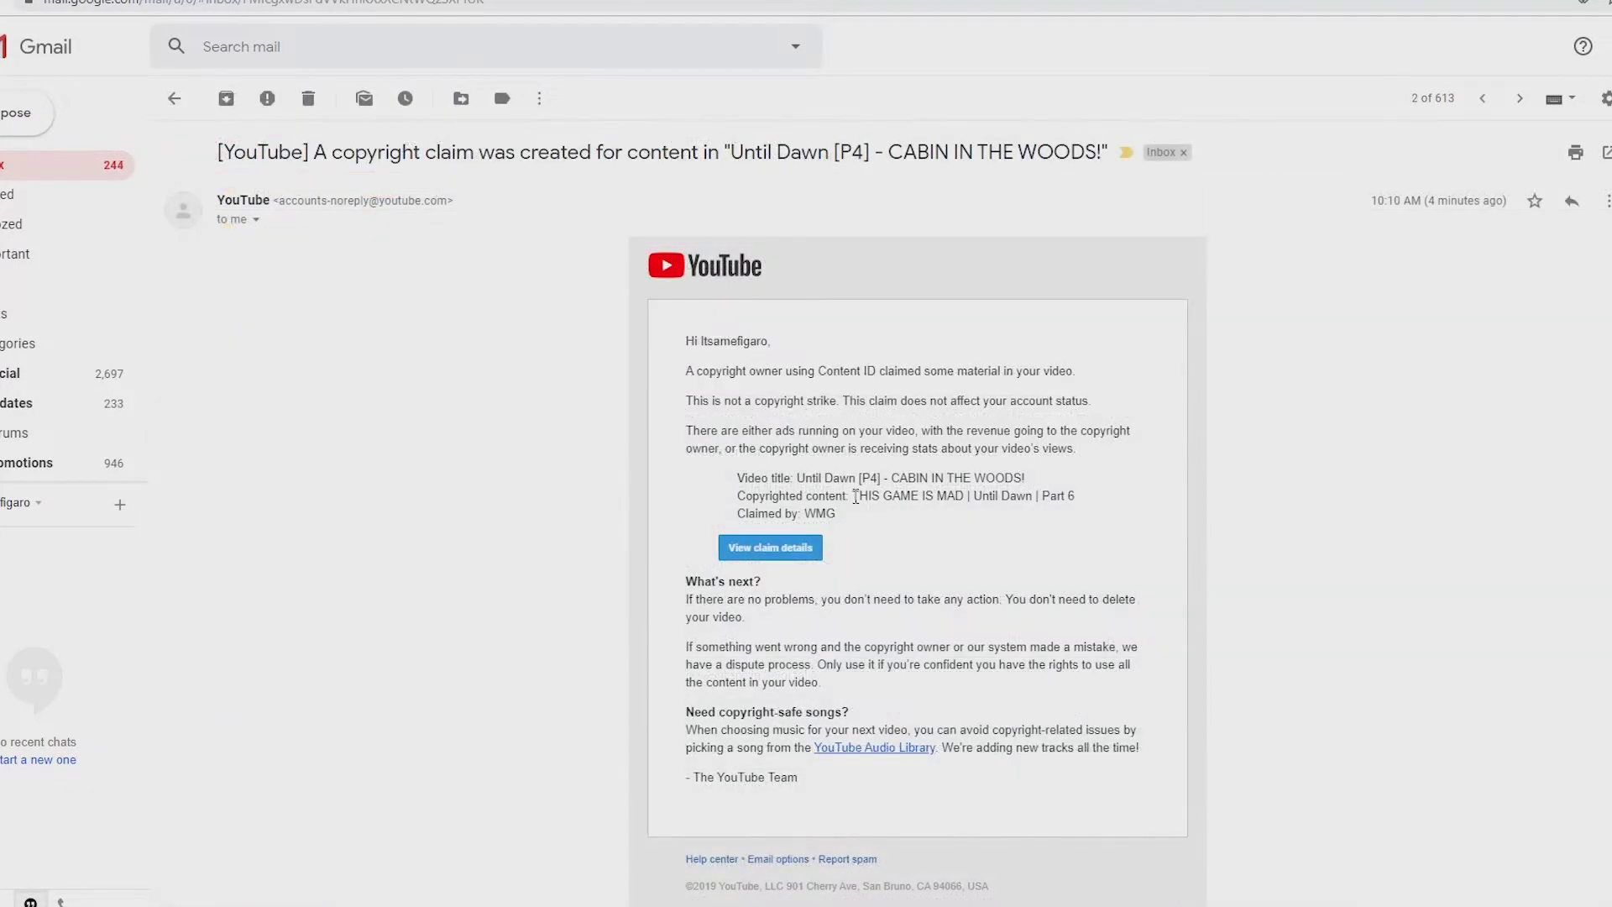
Highlight the claimed content name in the Until Dawn [P4] email and open its claim details
drag(854, 497, 1073, 497)
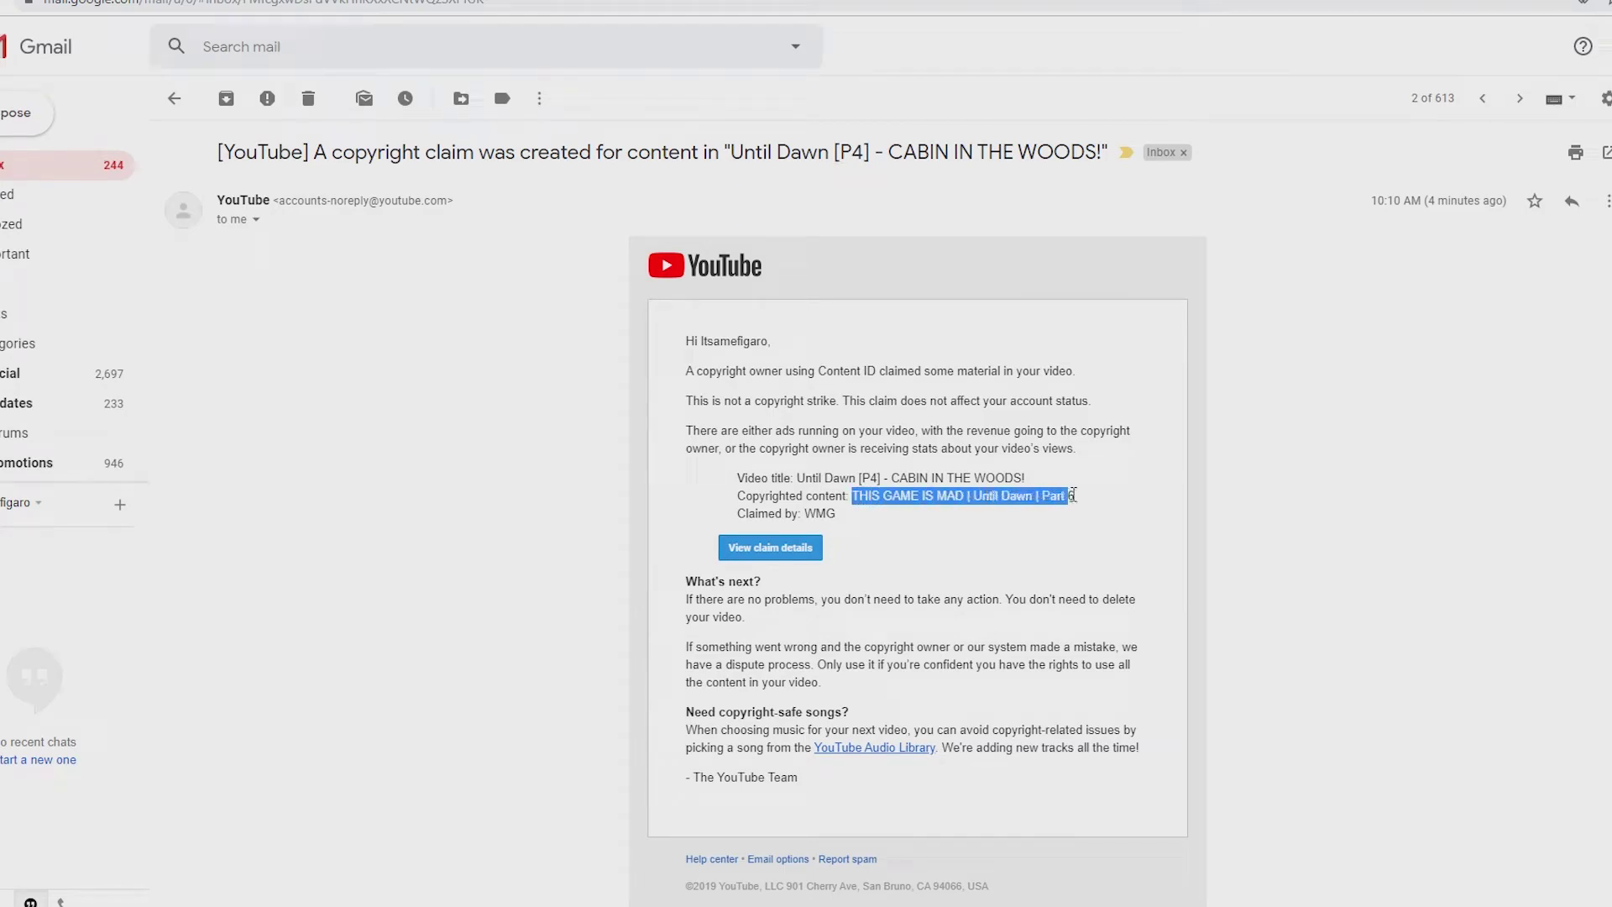
click(748, 555)
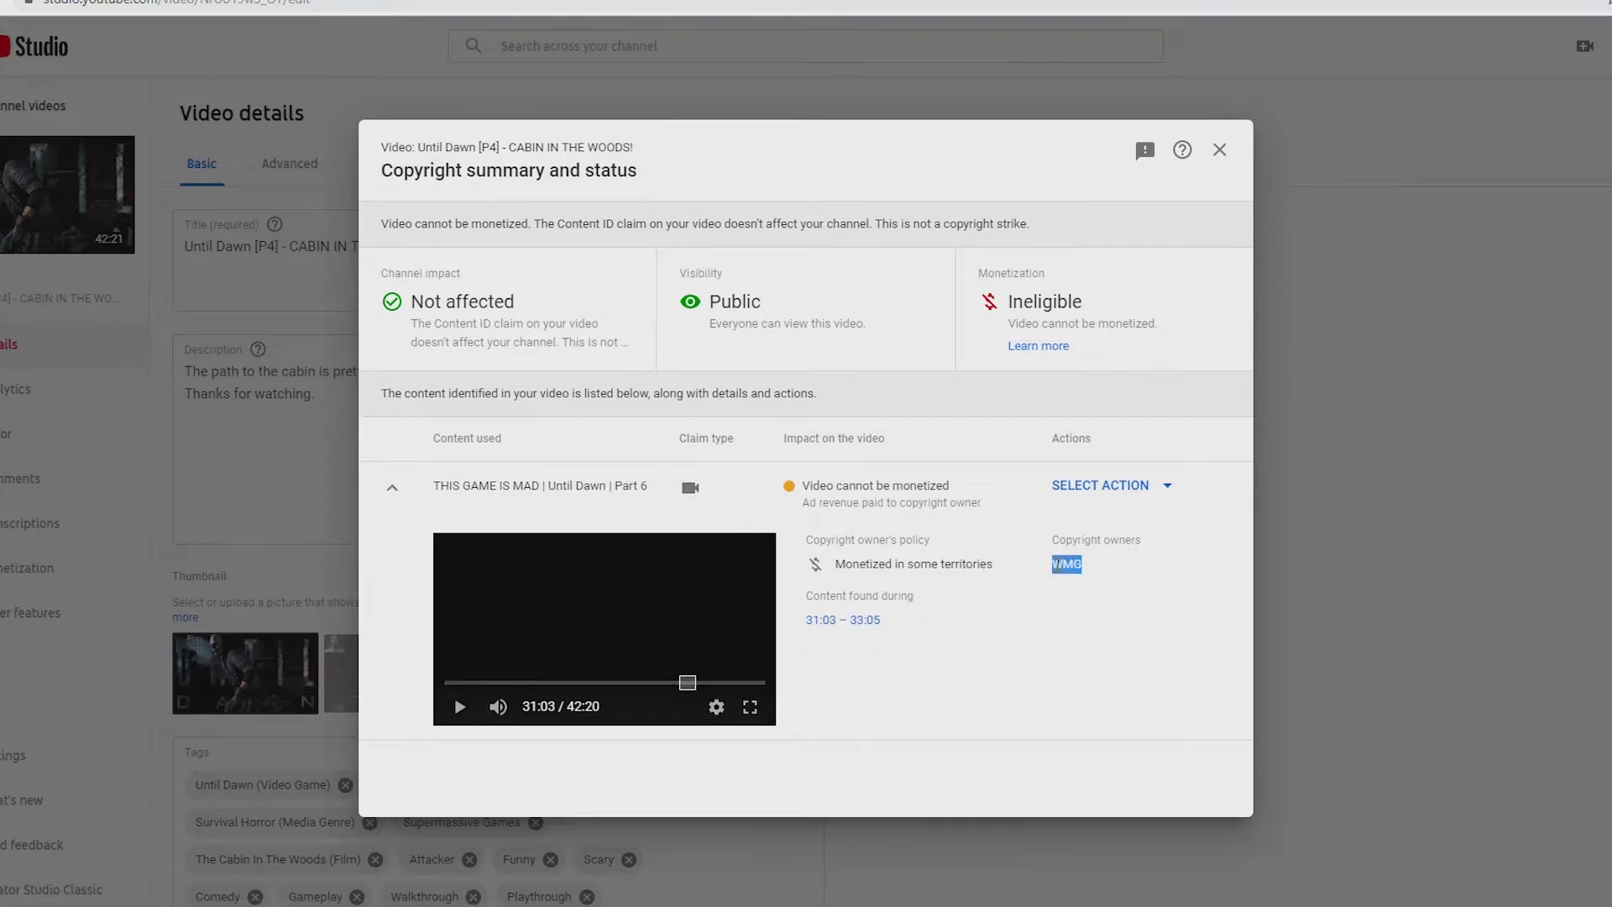
Review the Until Dawn [P4] claim's footage, details and available actions before returning to Gmail
click(460, 706)
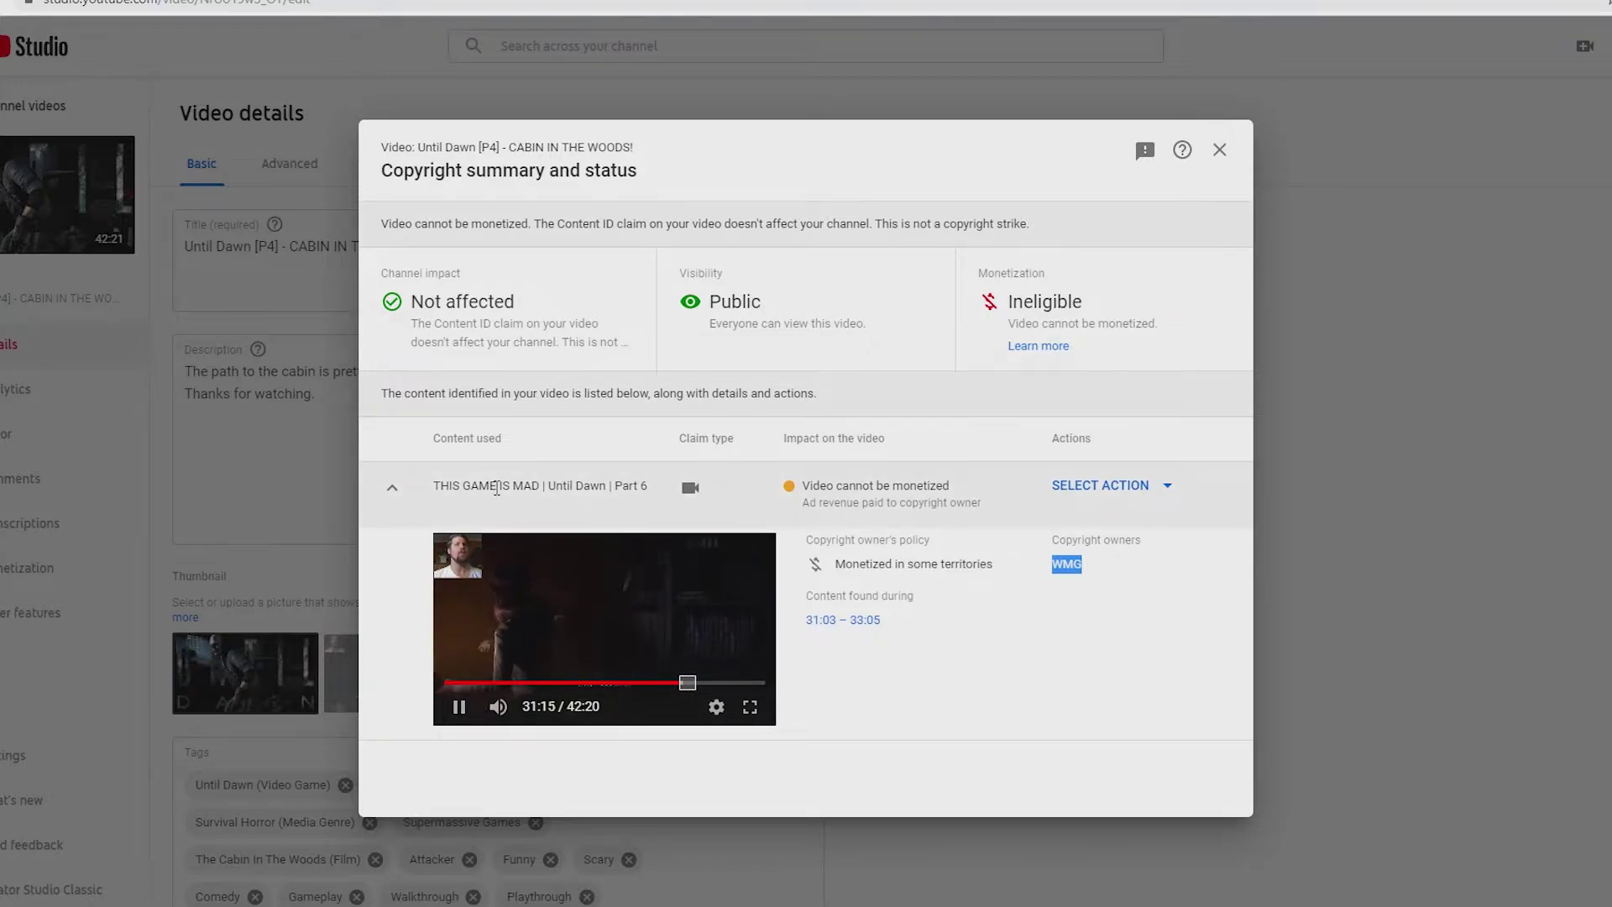
drag(437, 485, 650, 486)
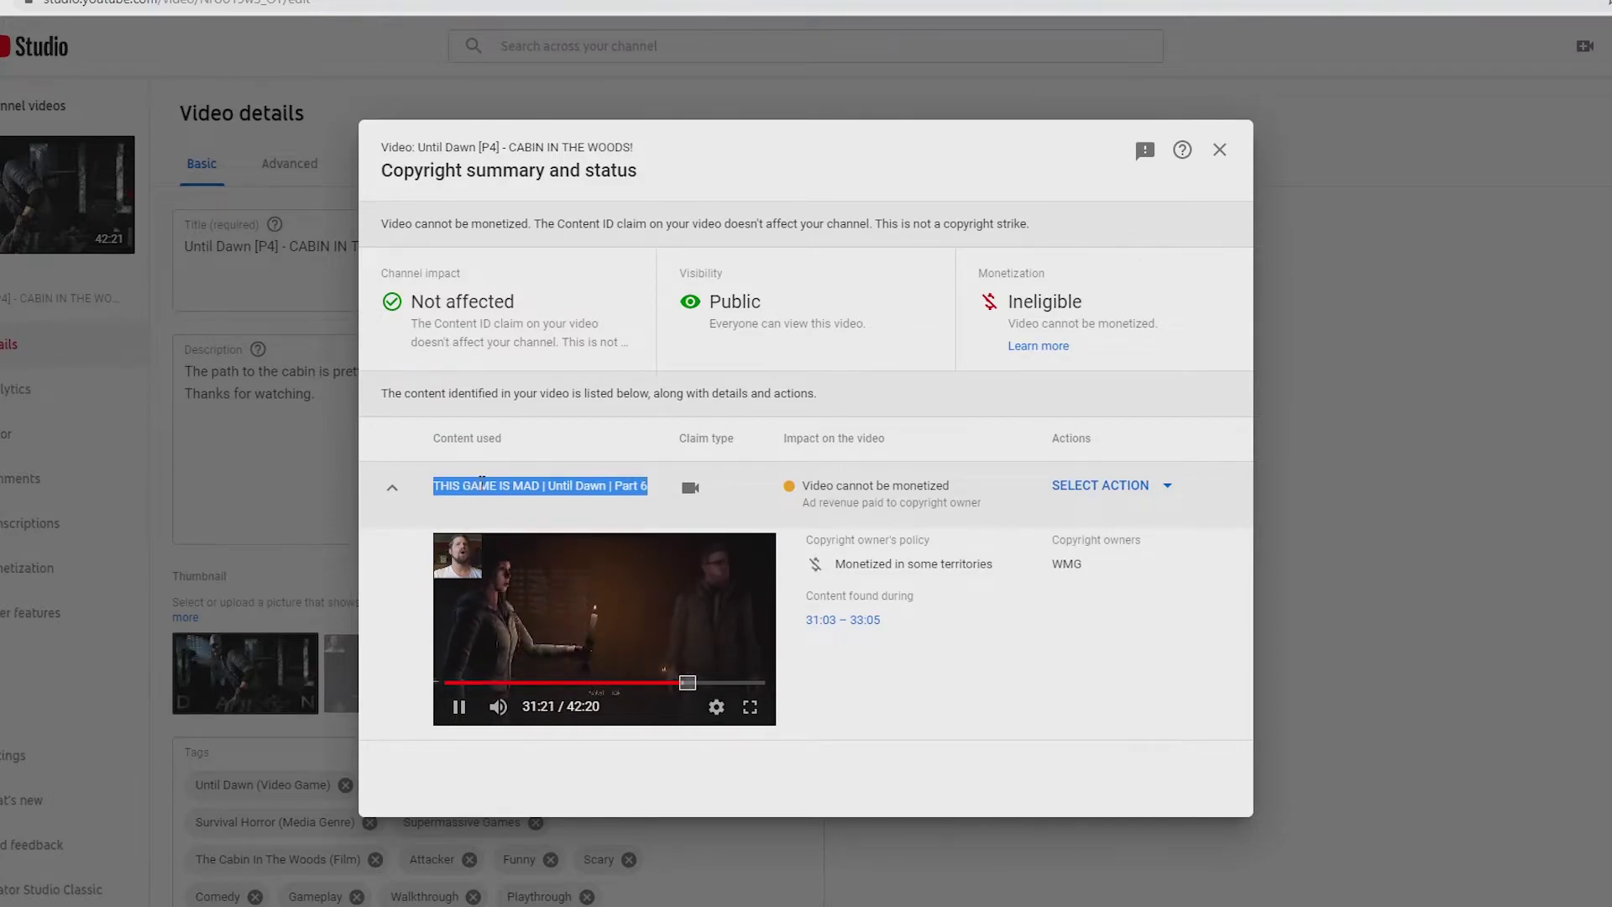
click(696, 487)
click(695, 495)
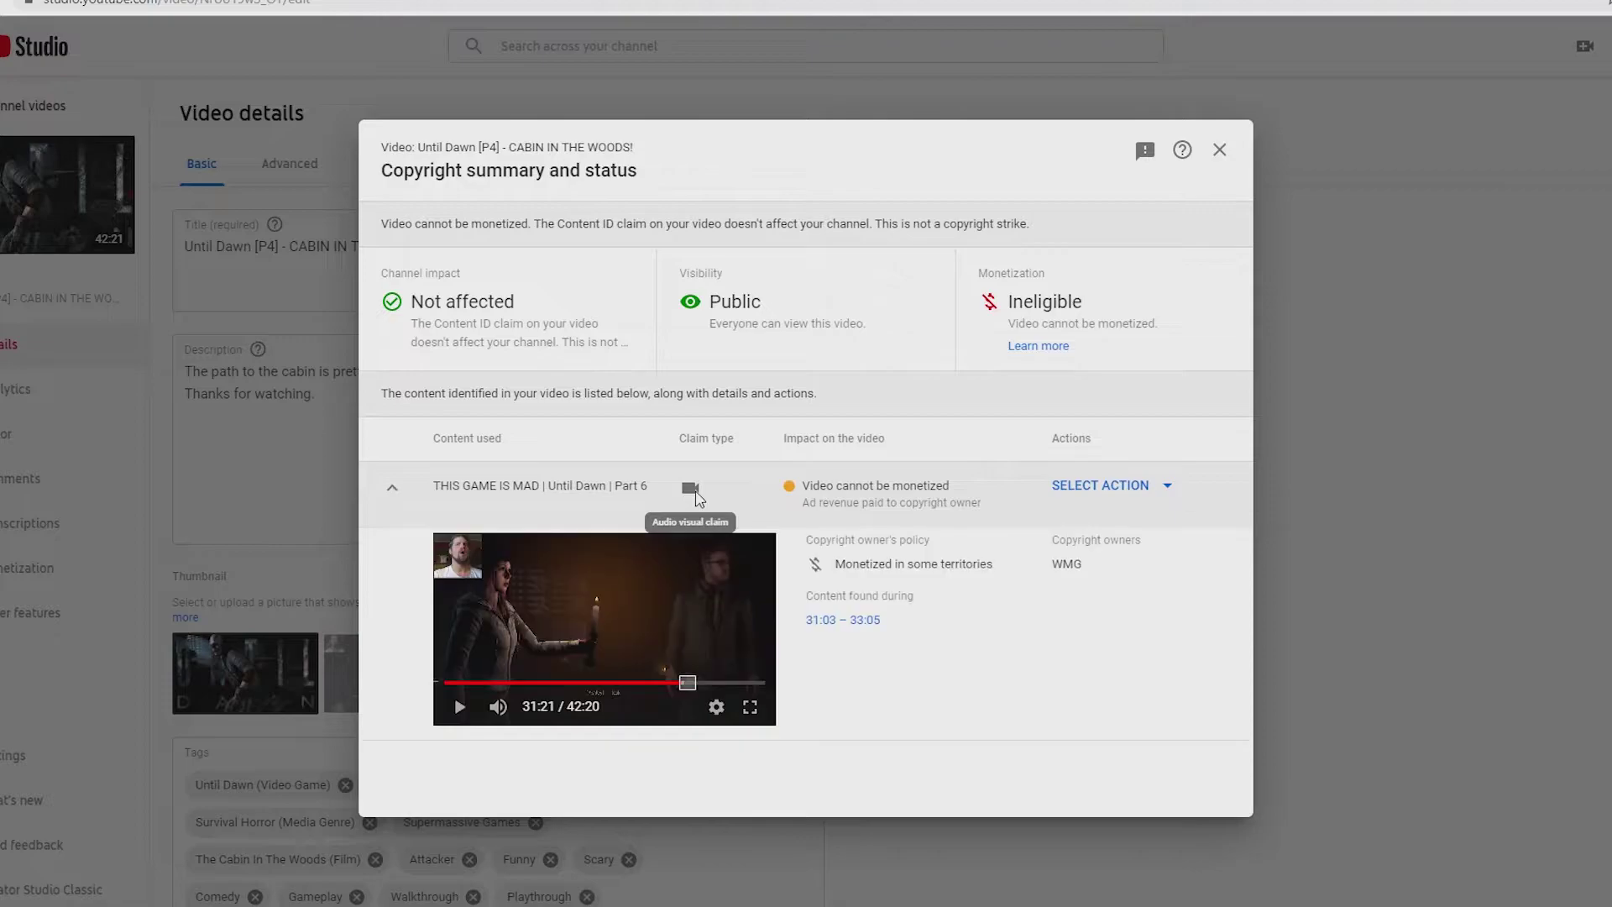
click(1160, 491)
click(1212, 517)
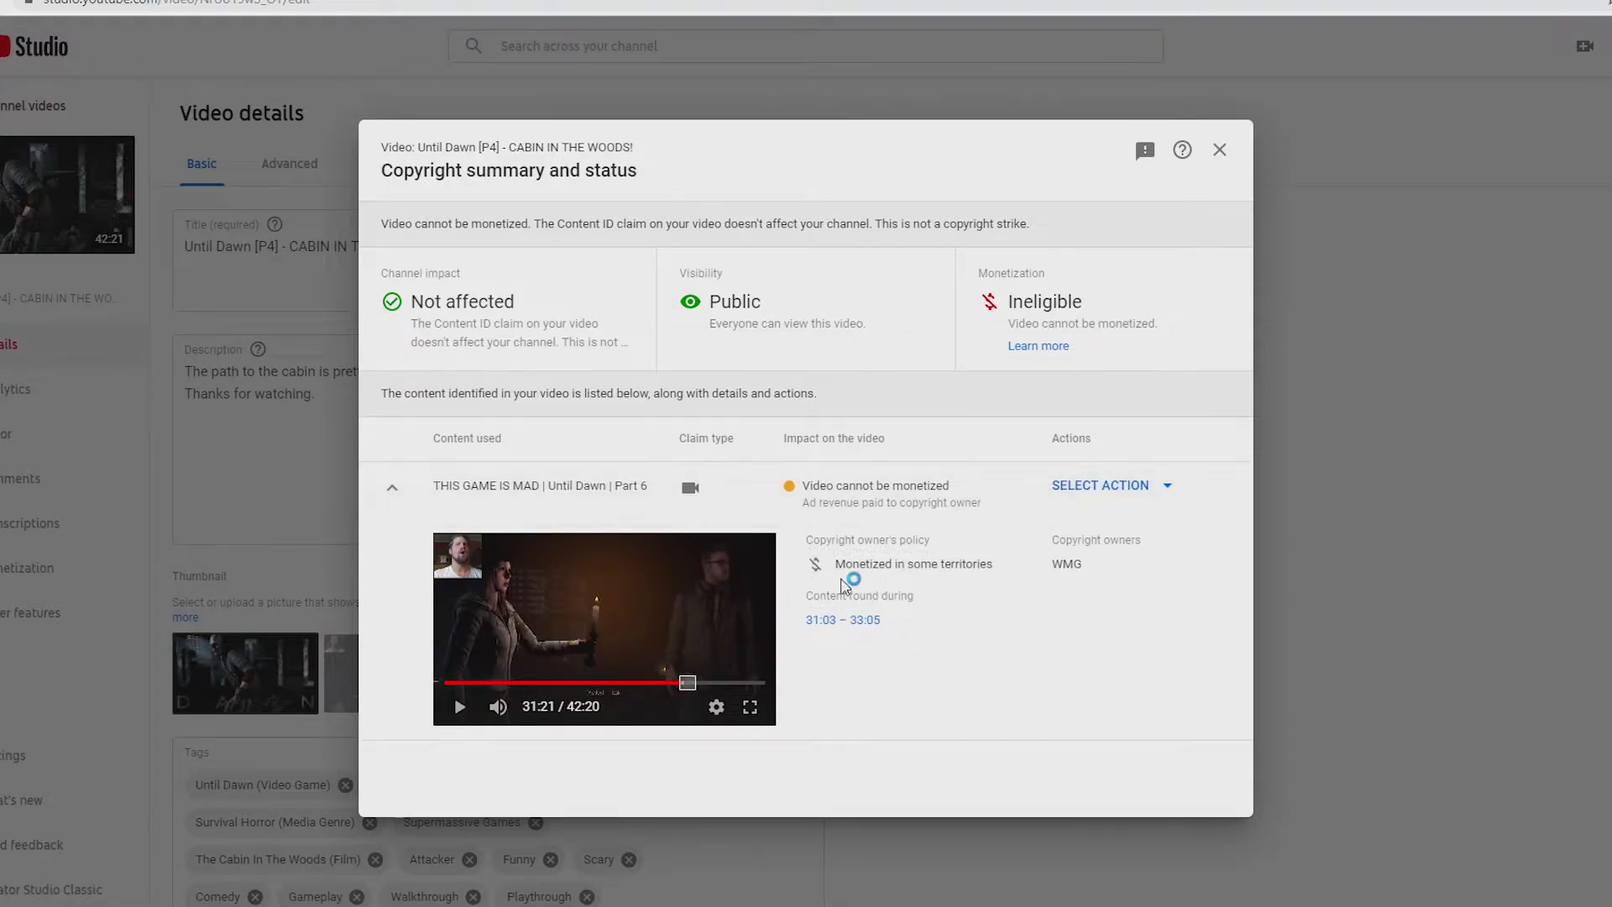
key(ctrl+Tab)
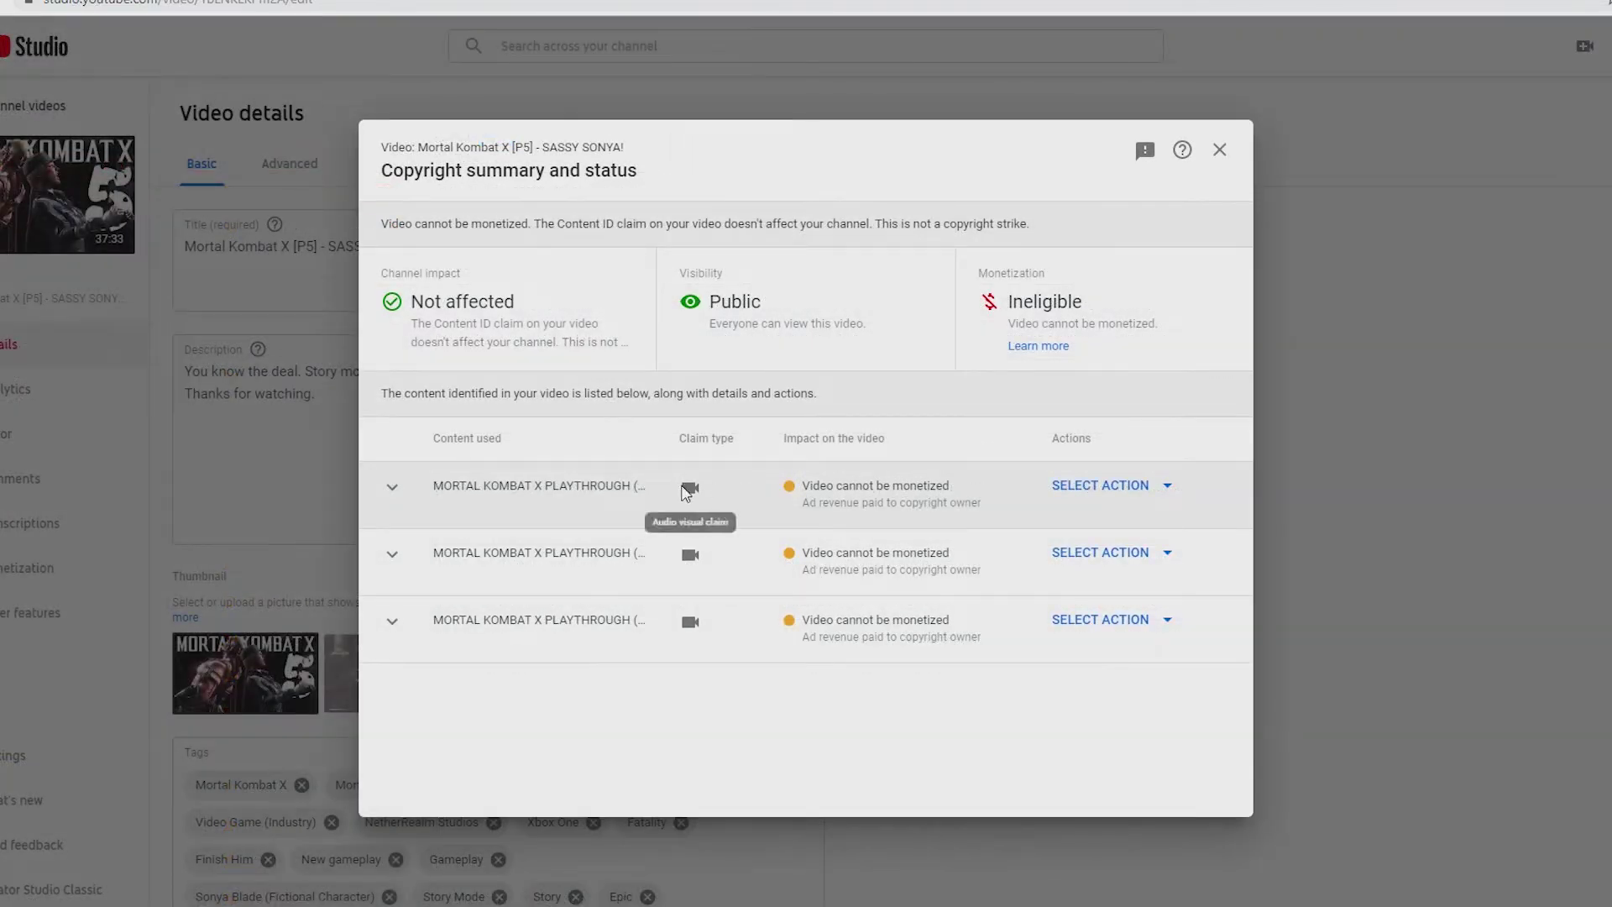
Expand the first claim's details and play its claimed portion in the preview
click(691, 491)
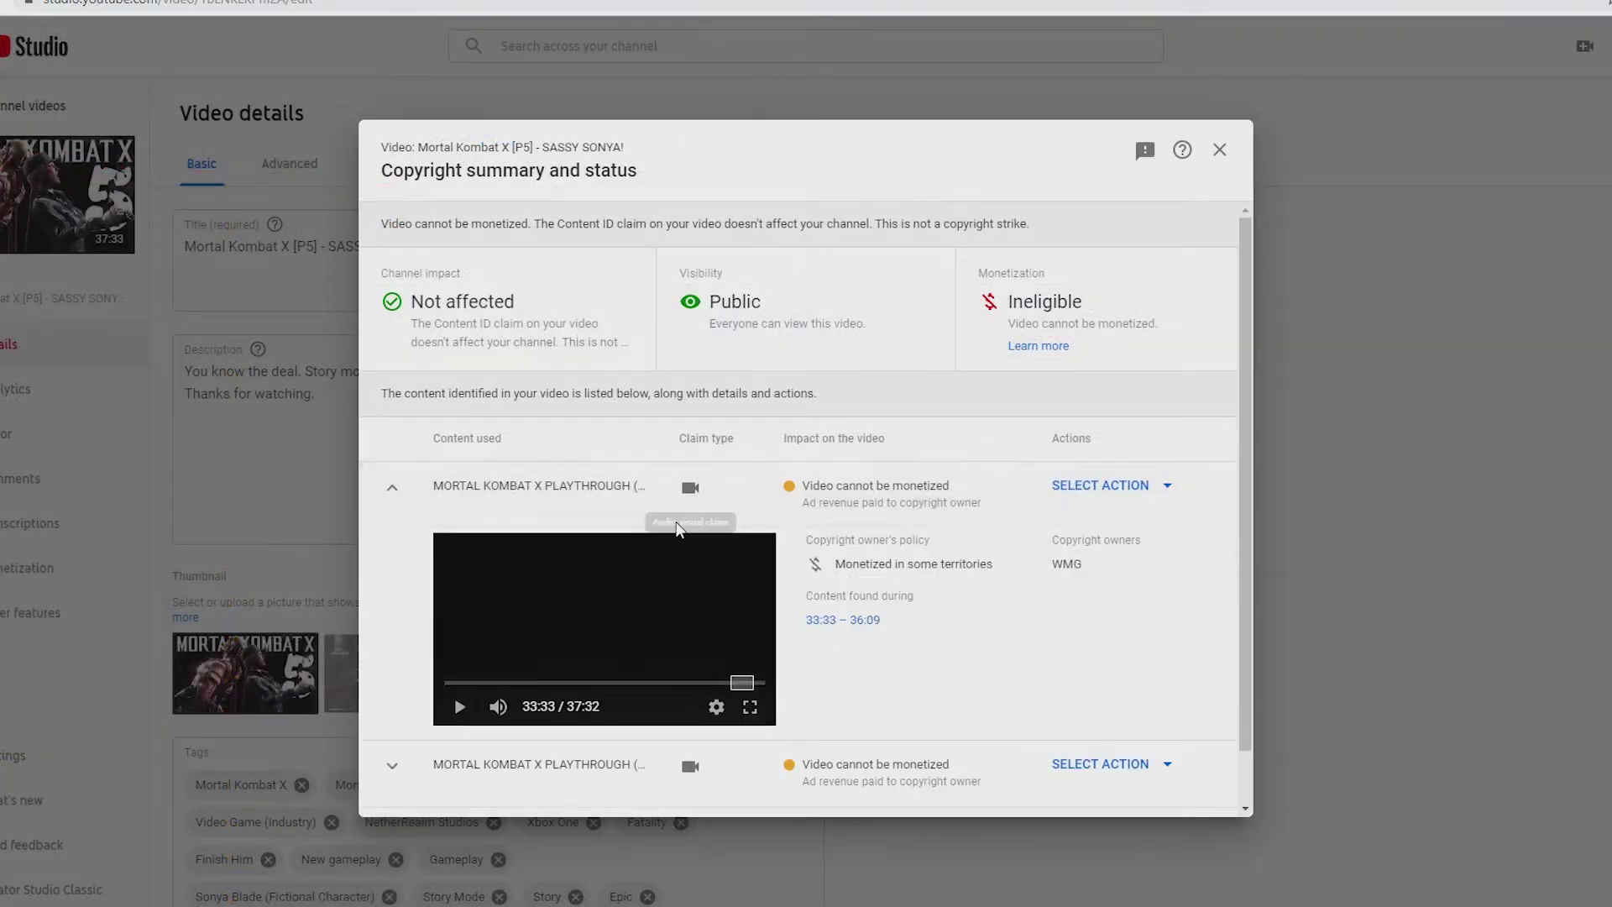
click(459, 706)
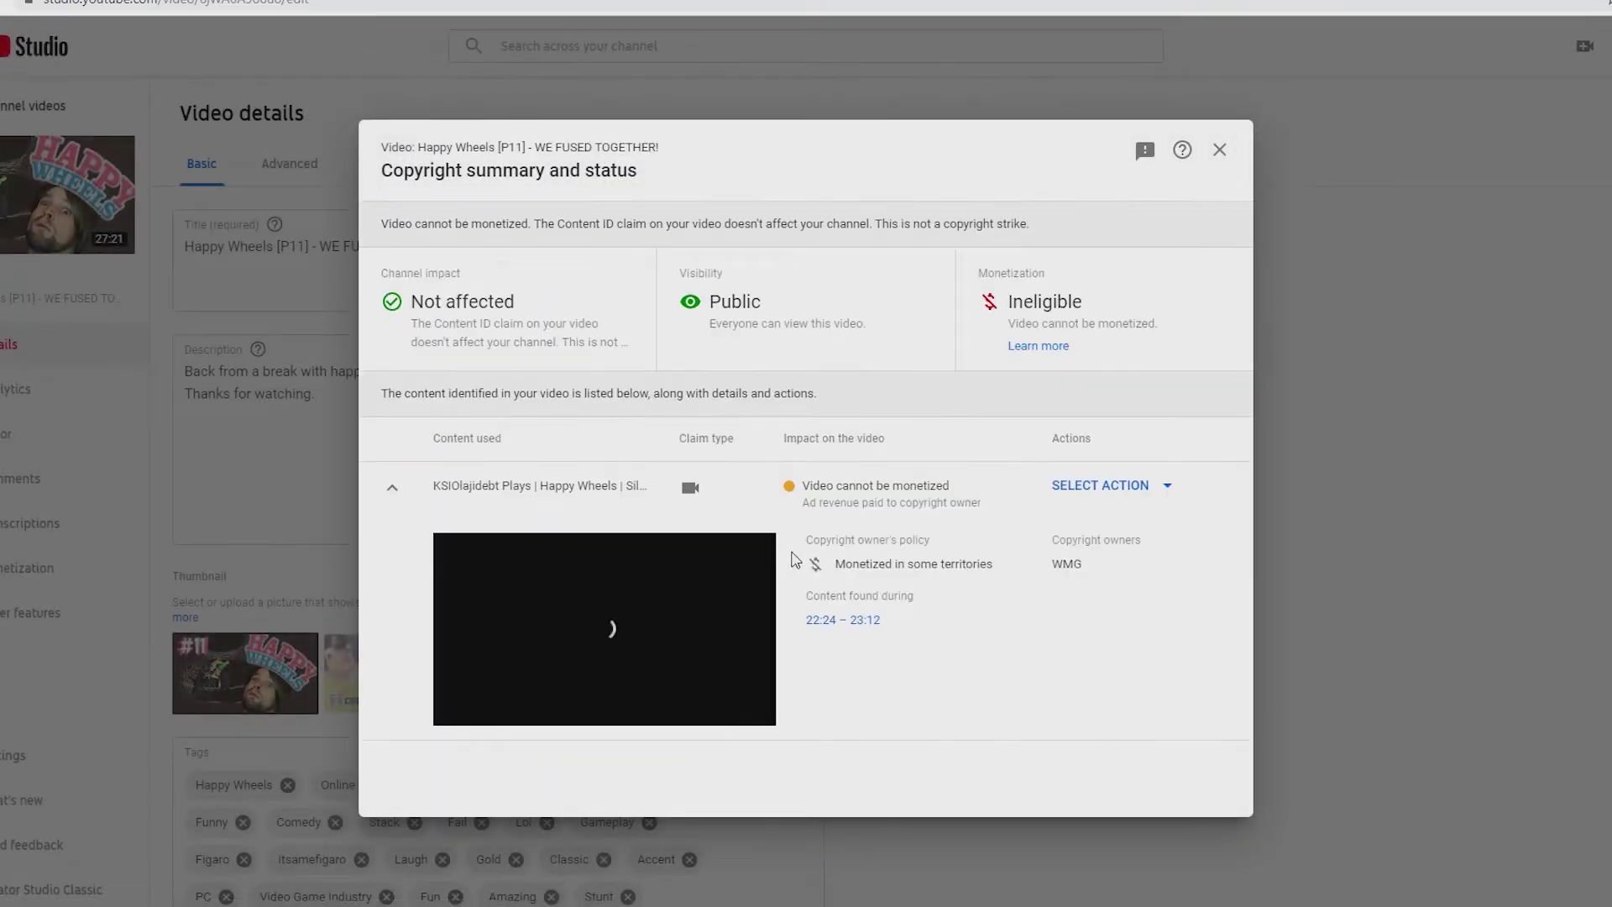
Choose Dispute from the Happy Wheels claim's action menu
click(1169, 487)
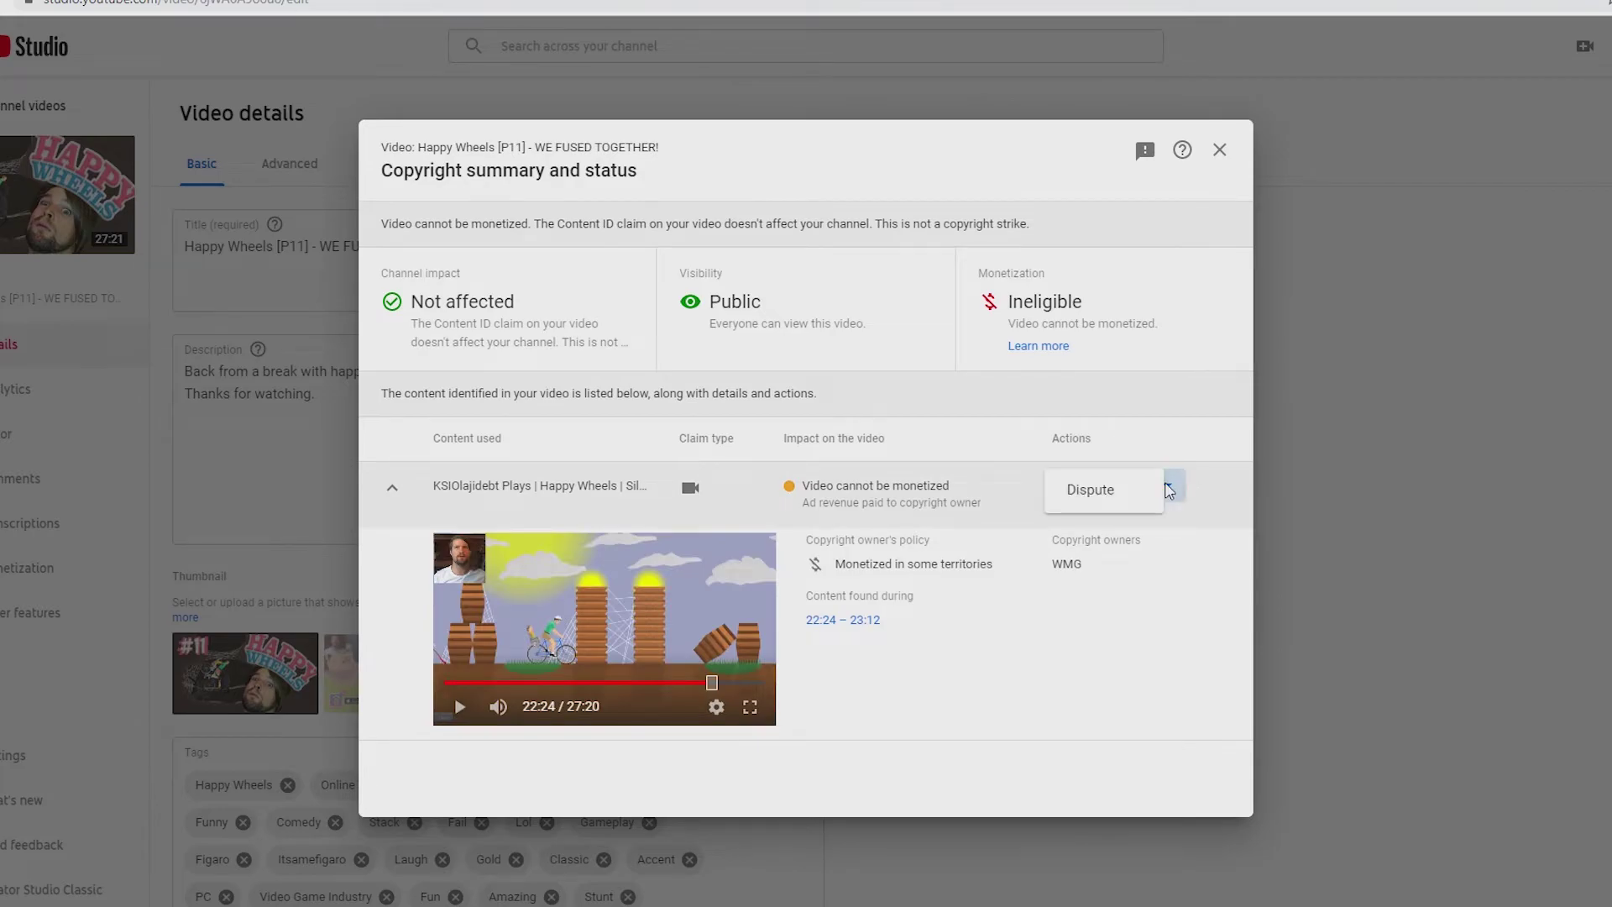
click(1090, 488)
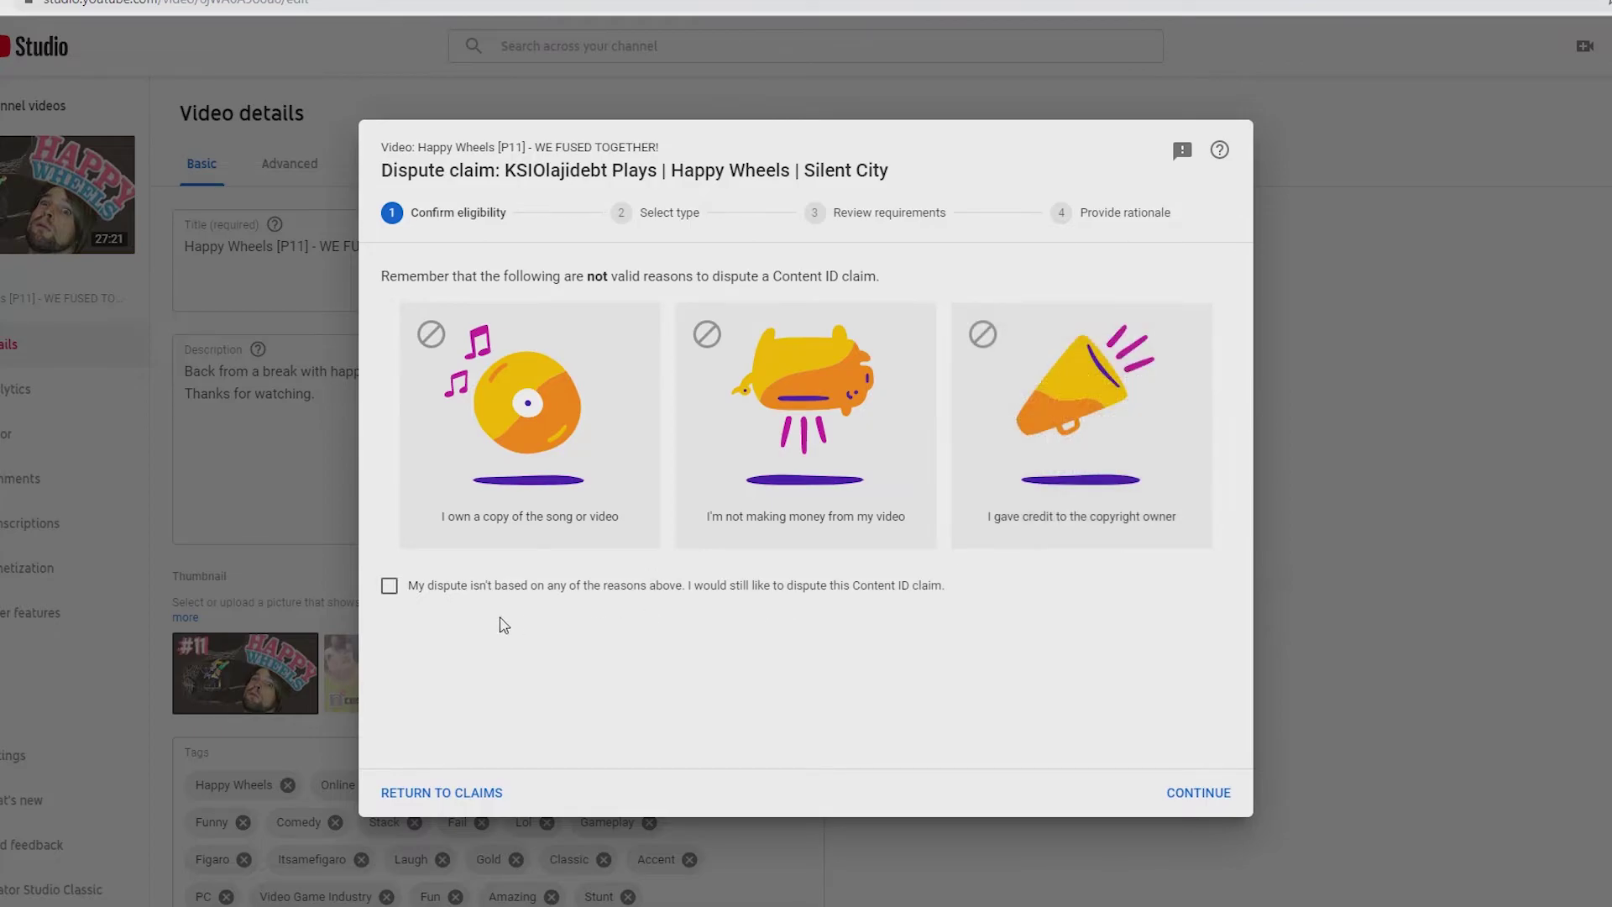
Affirm dispute eligibility, pick Fair use as the reason, and confirm the fair-use requirement
click(390, 586)
click(1198, 792)
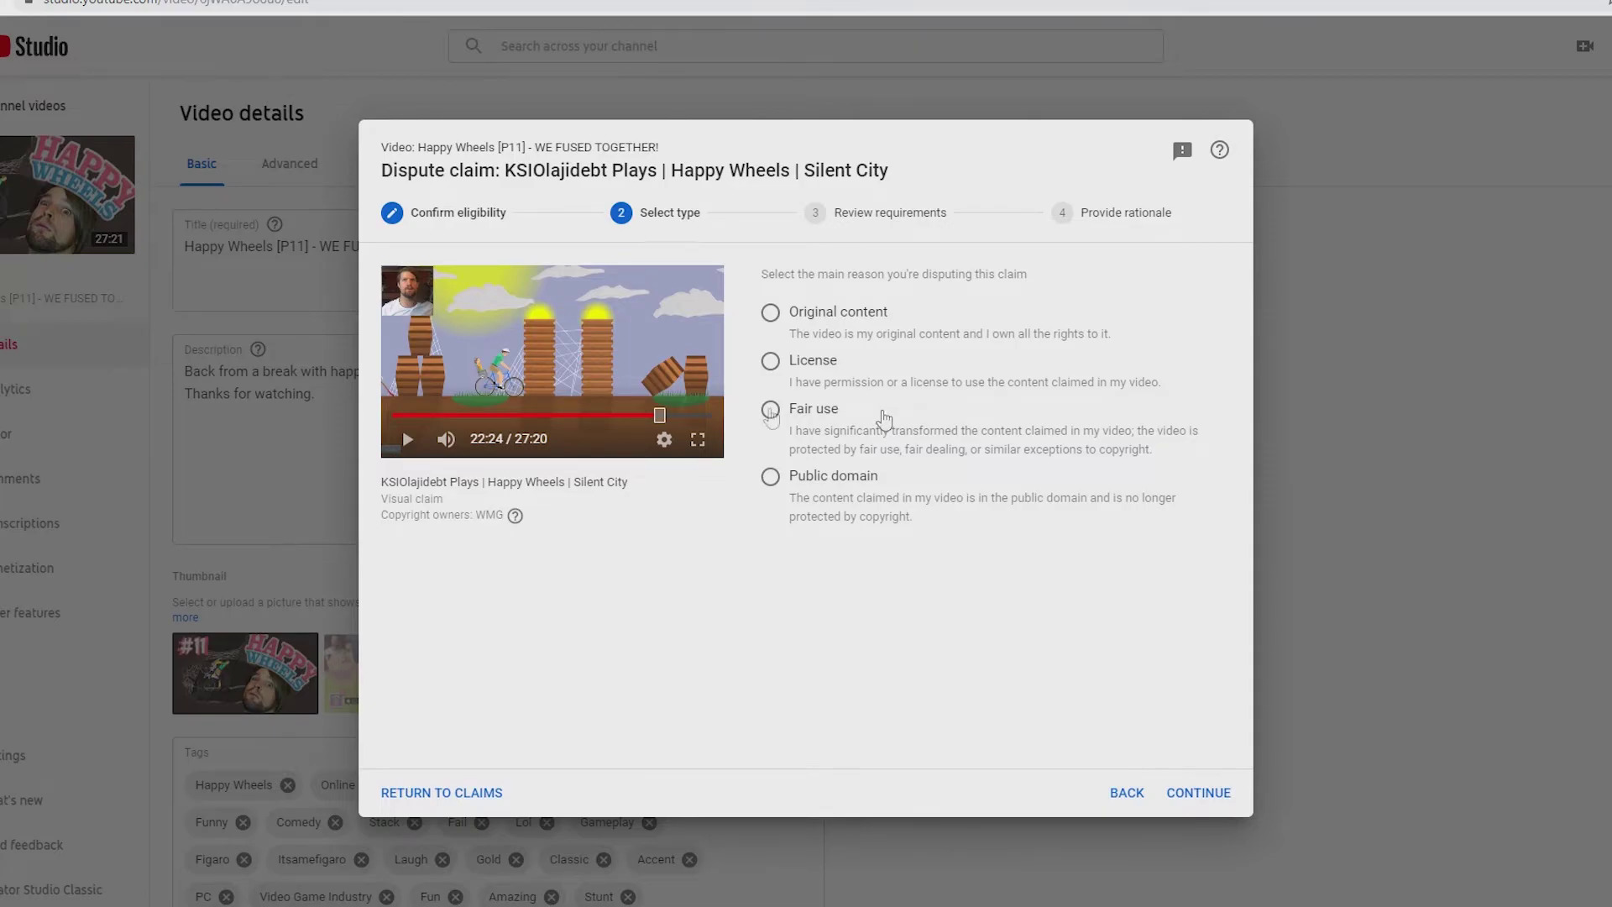
click(769, 410)
click(1198, 792)
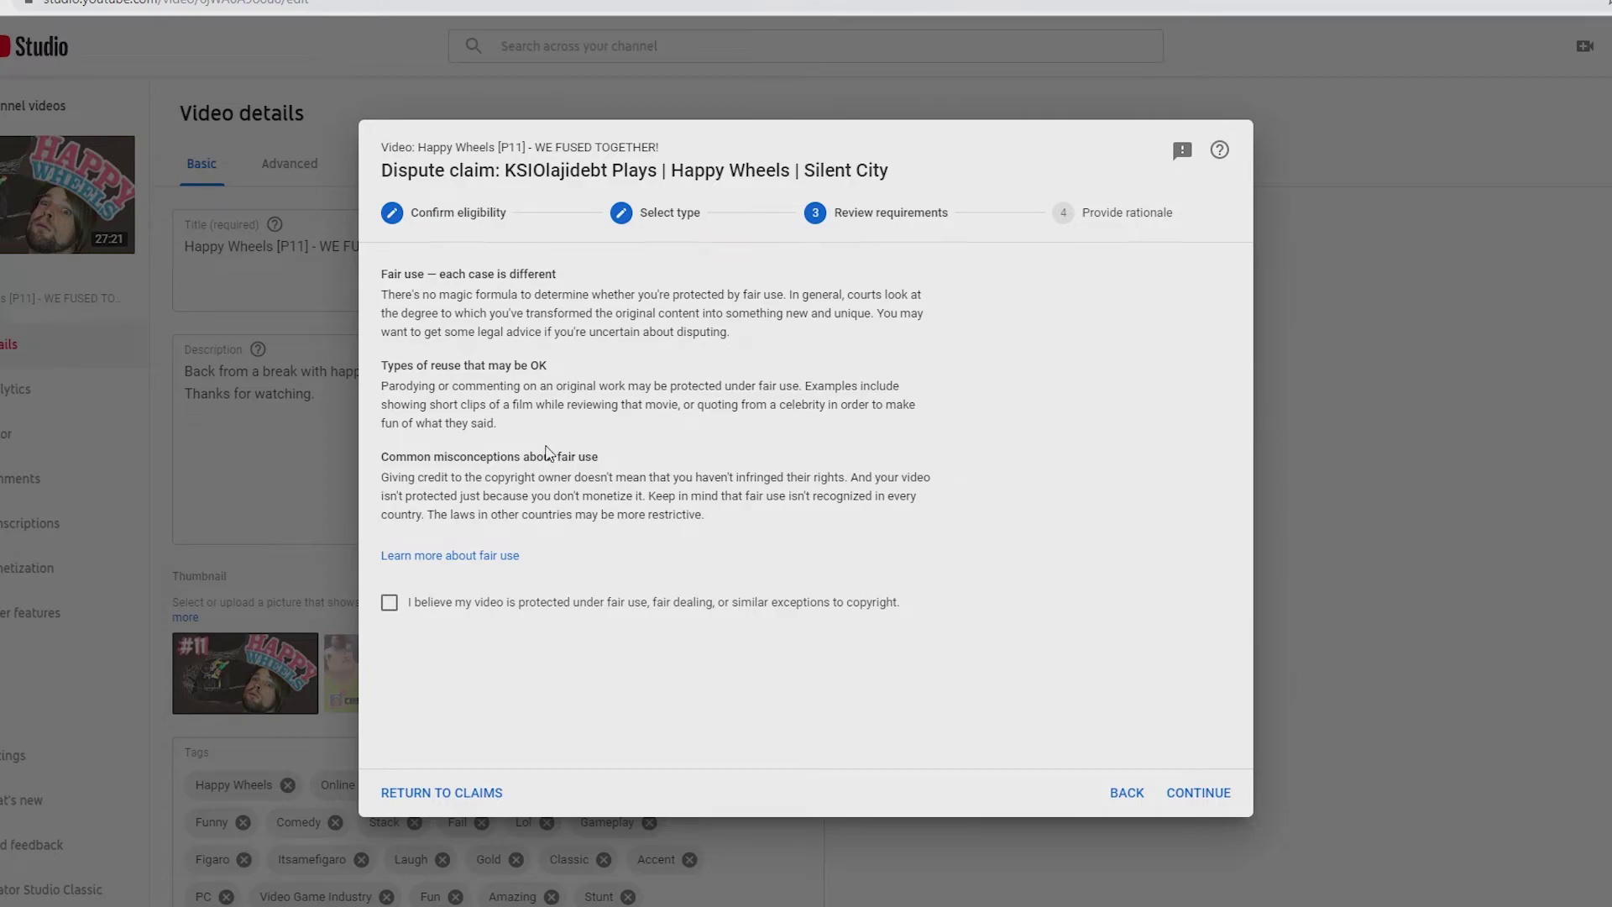
click(391, 605)
click(1198, 793)
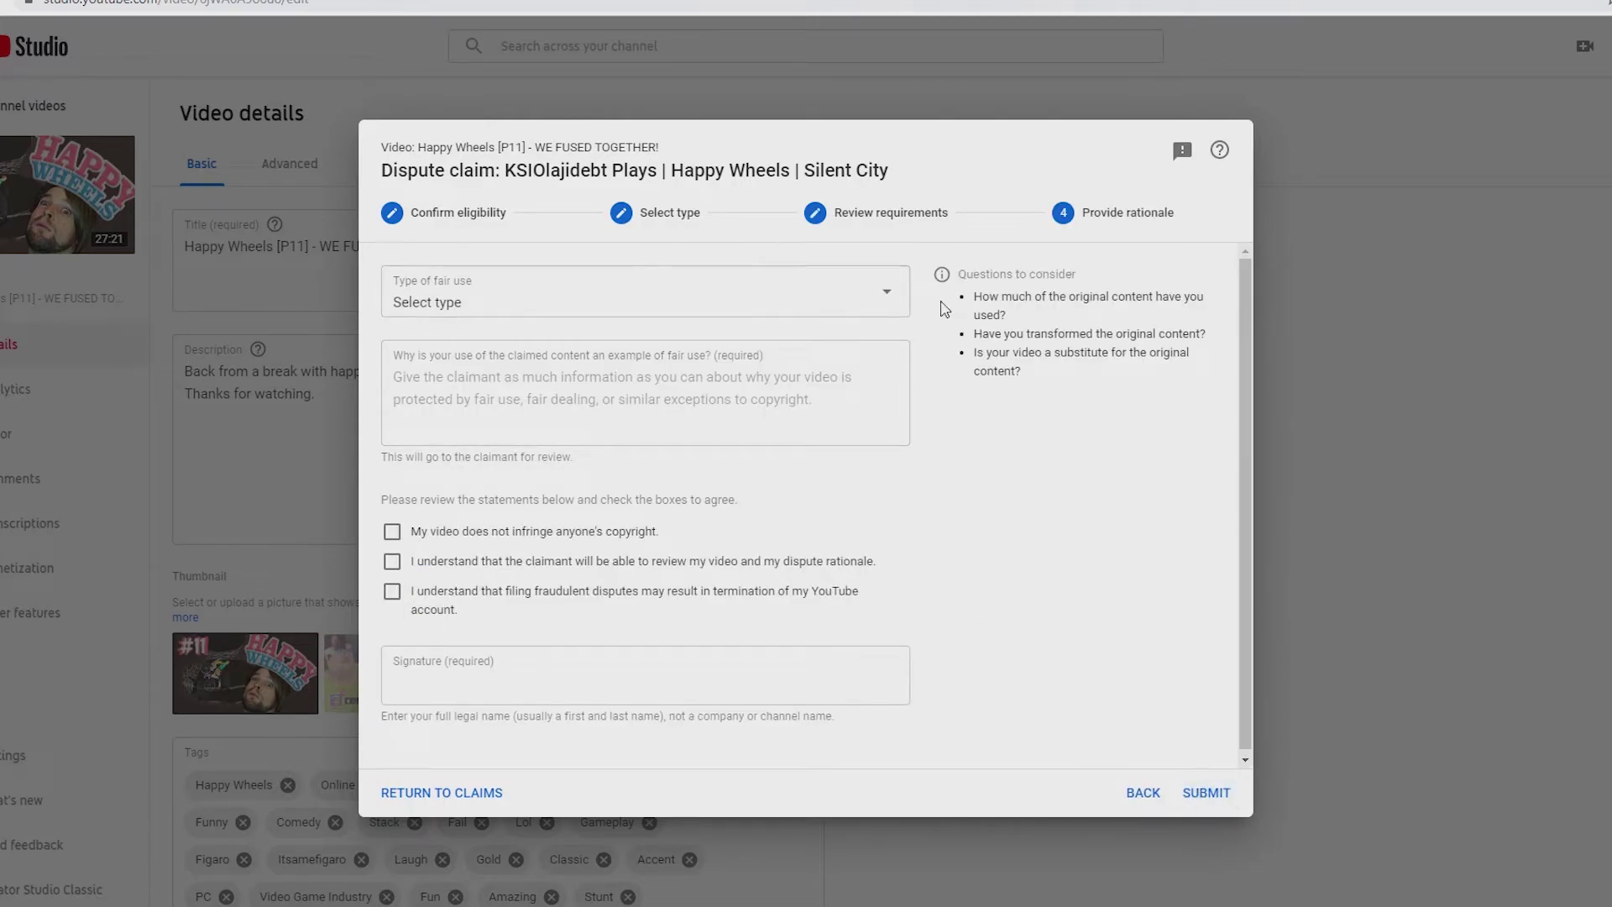
Set the fair use type to Game play and paste the prepared fair-use rationale
click(892, 300)
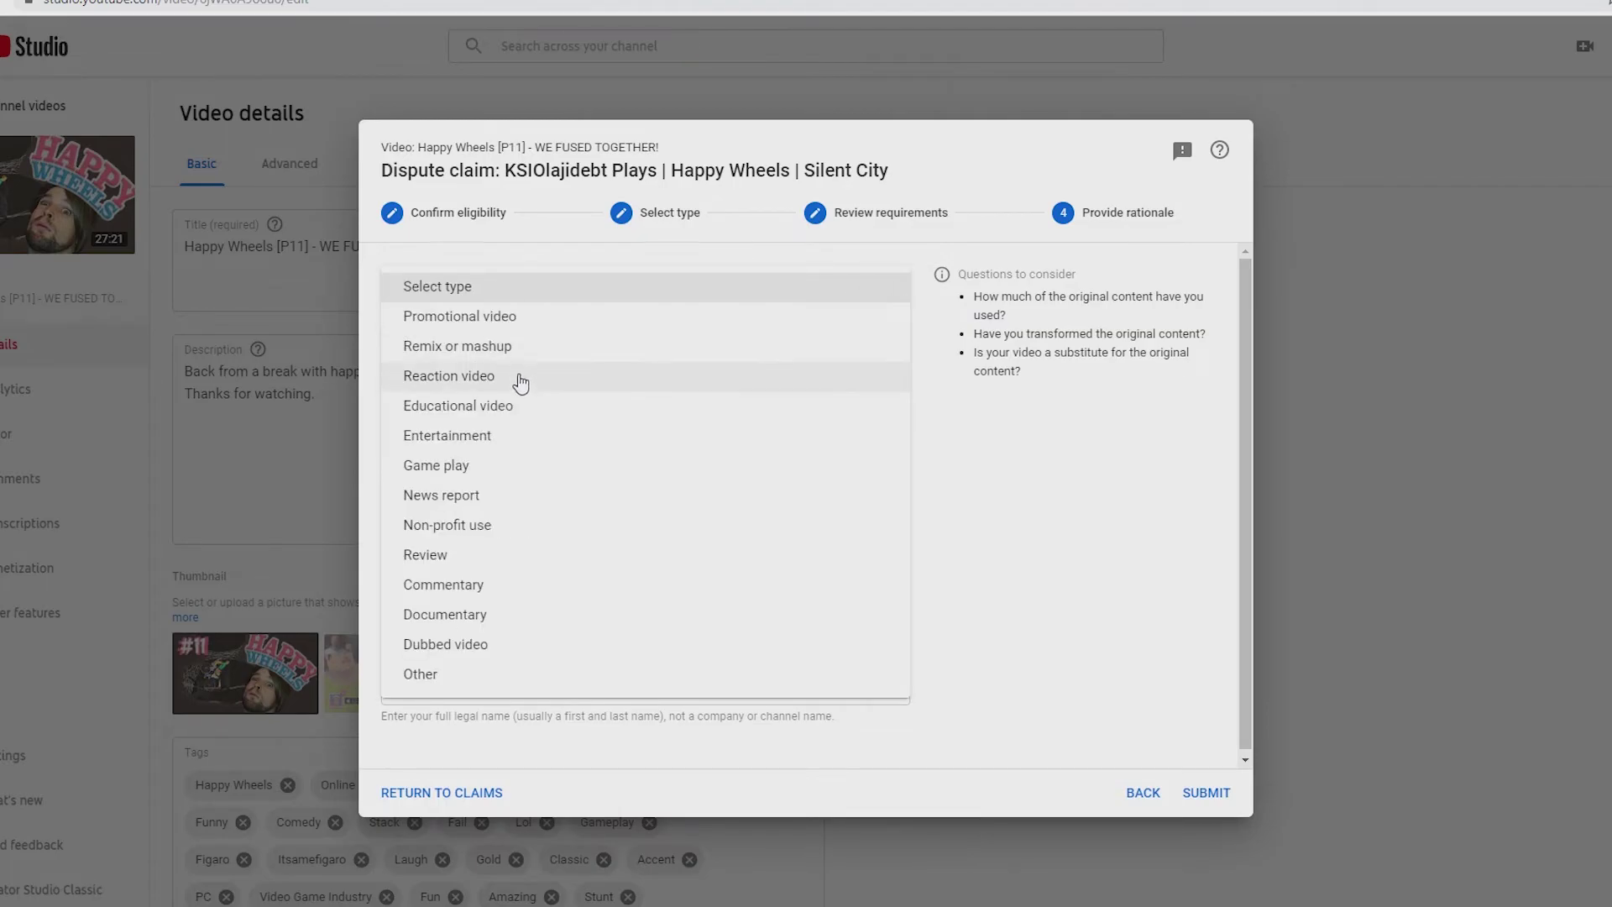
click(479, 465)
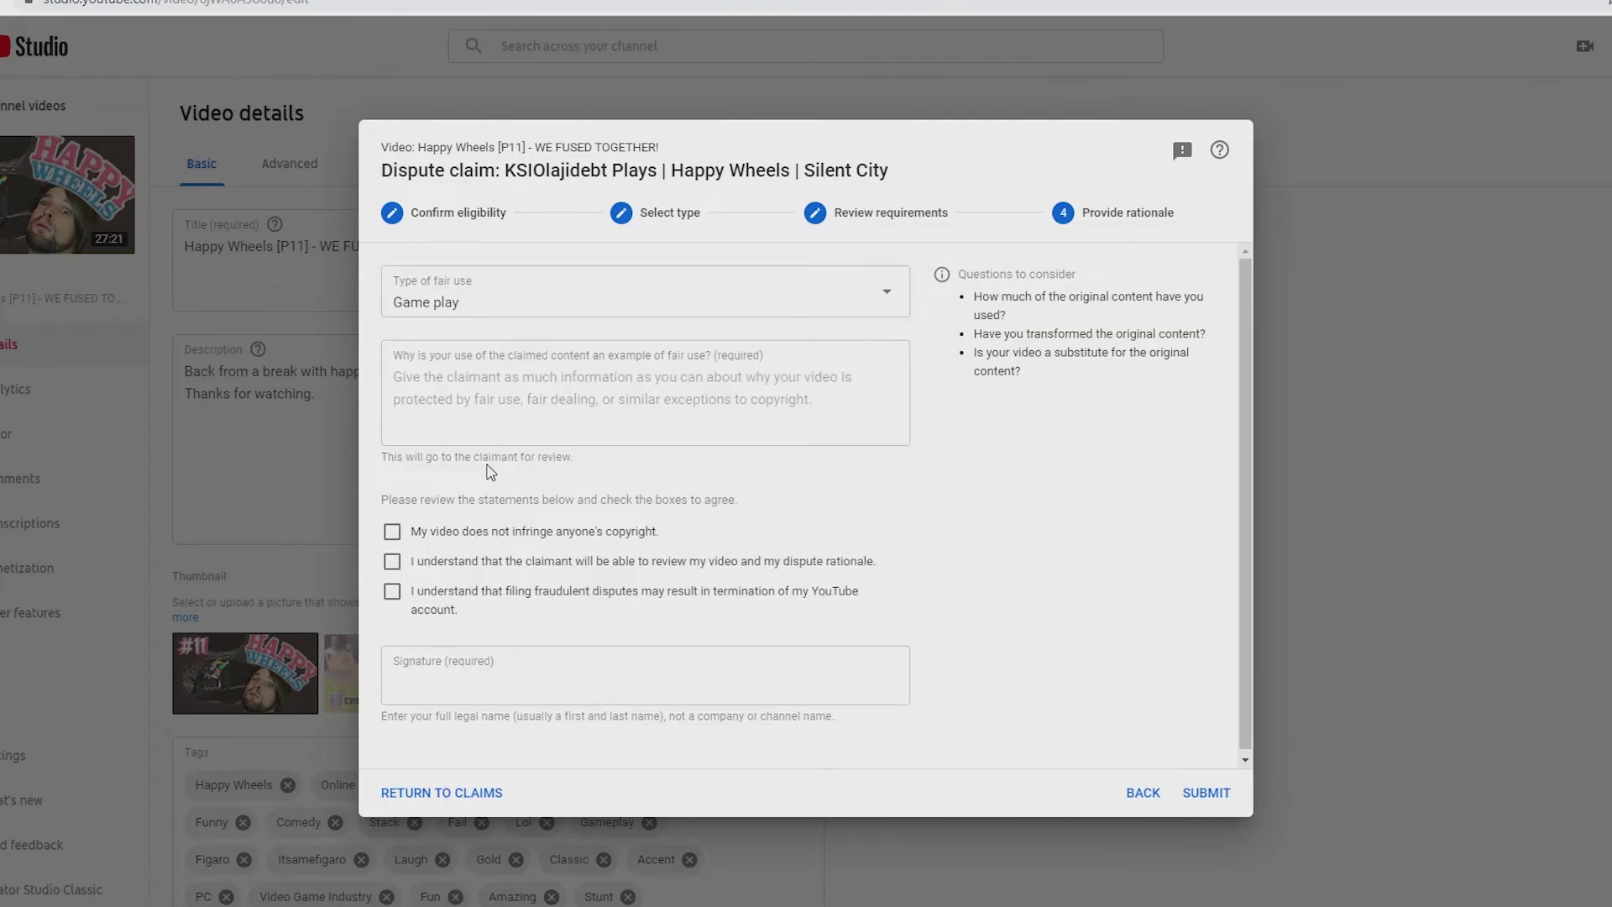
click(466, 373)
key(ctrl+v)
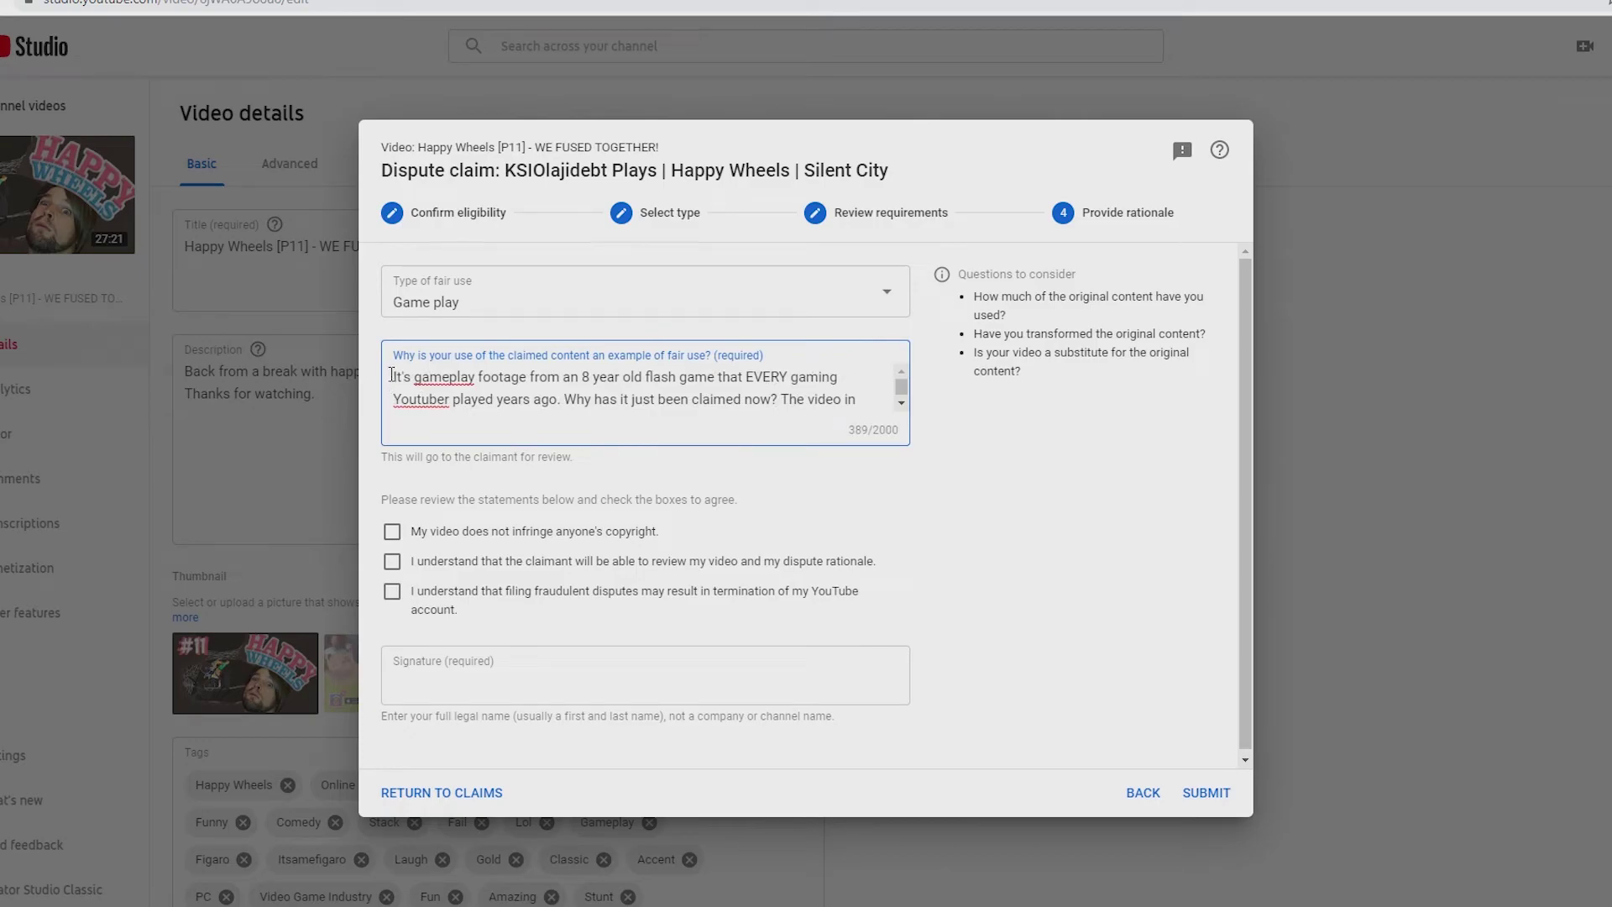
drag(391, 375, 846, 376)
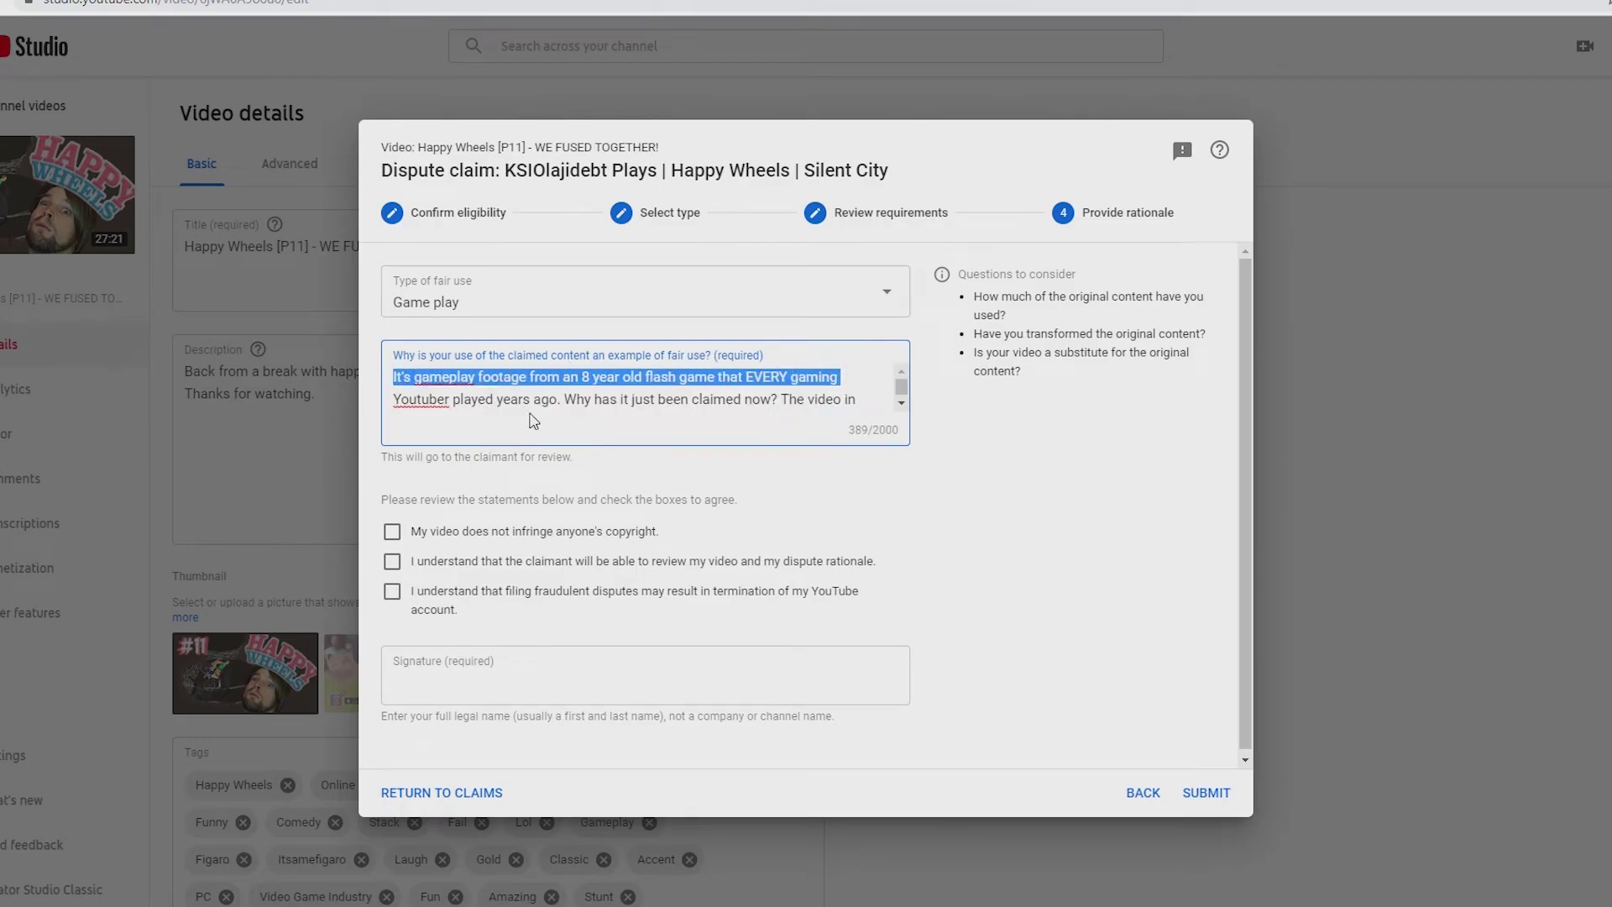
click(901, 404)
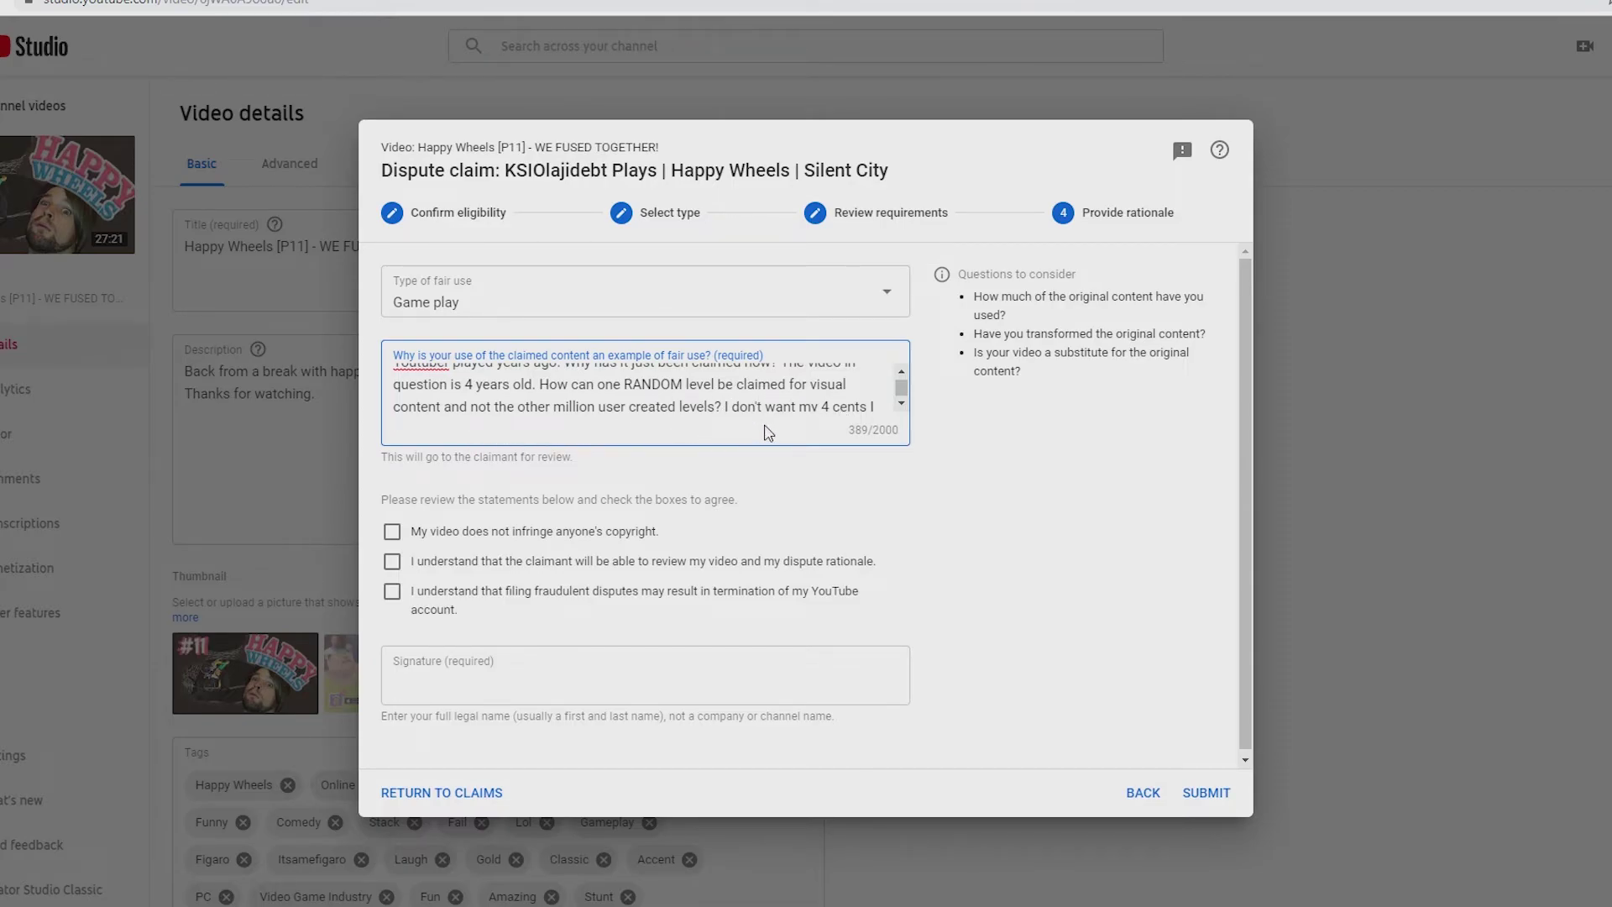
click(903, 403)
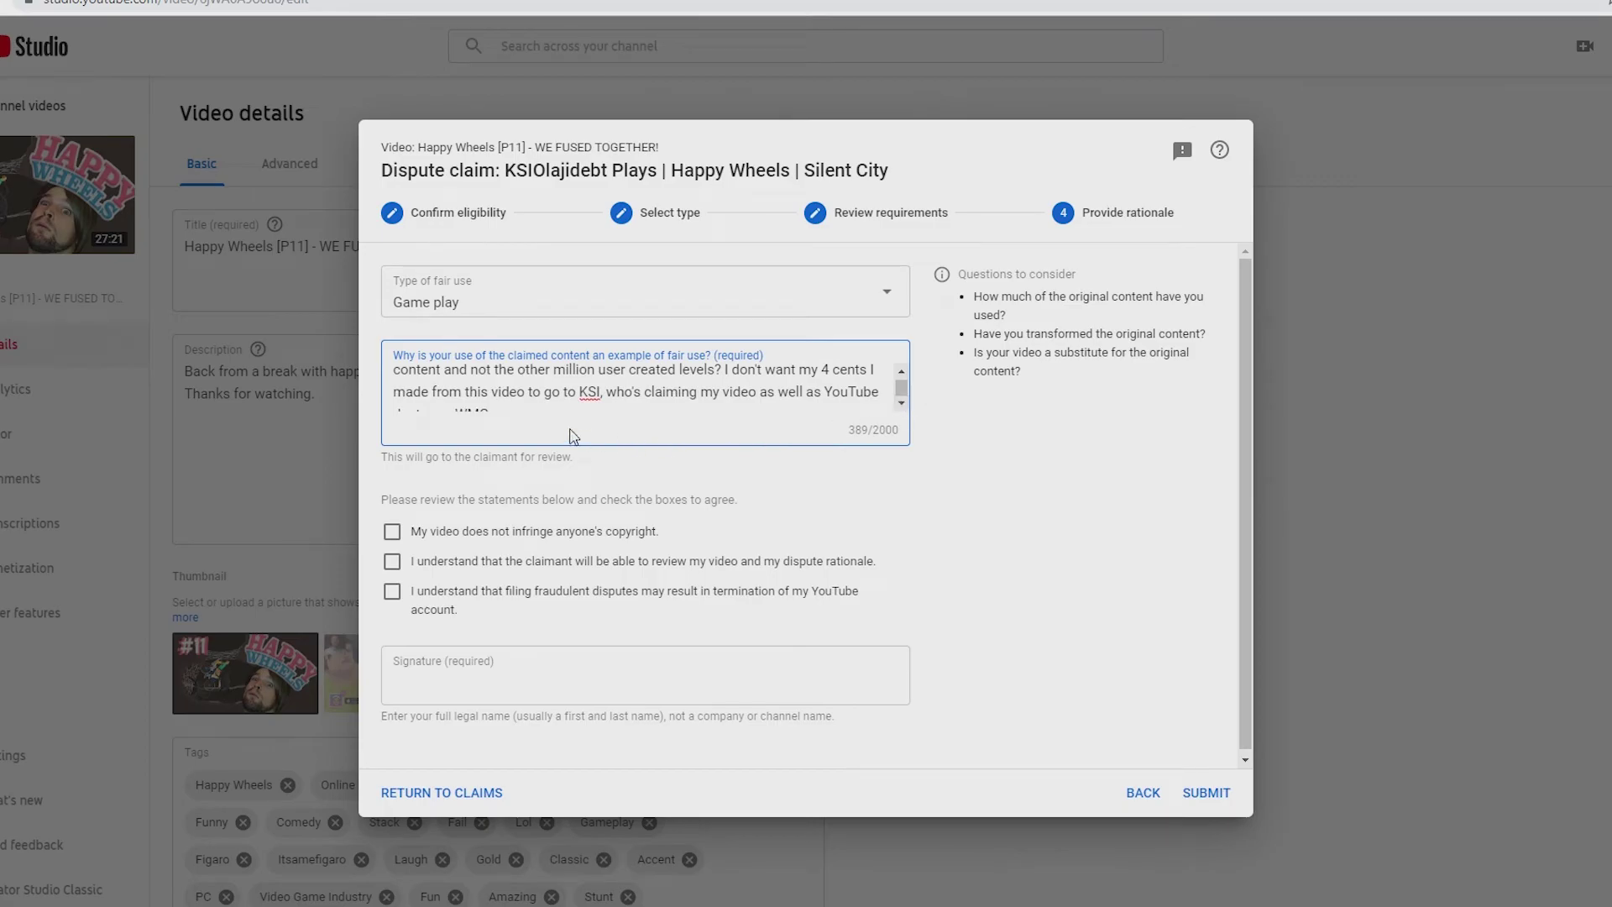
click(902, 404)
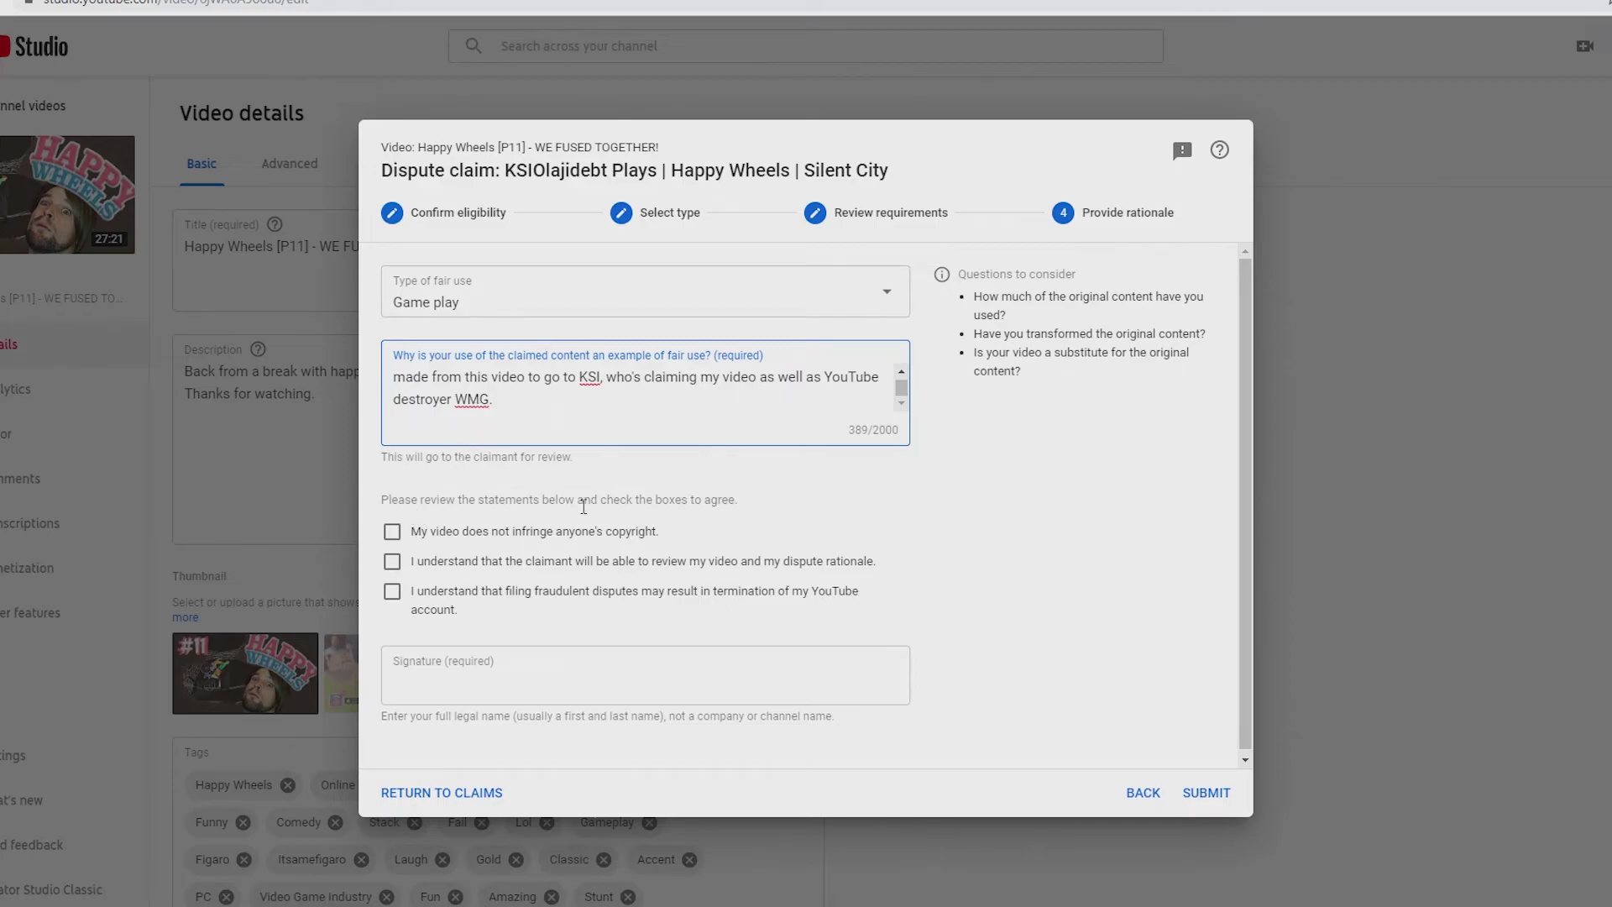
Accept all three dispute agreements and submit the fair-use dispute
click(392, 531)
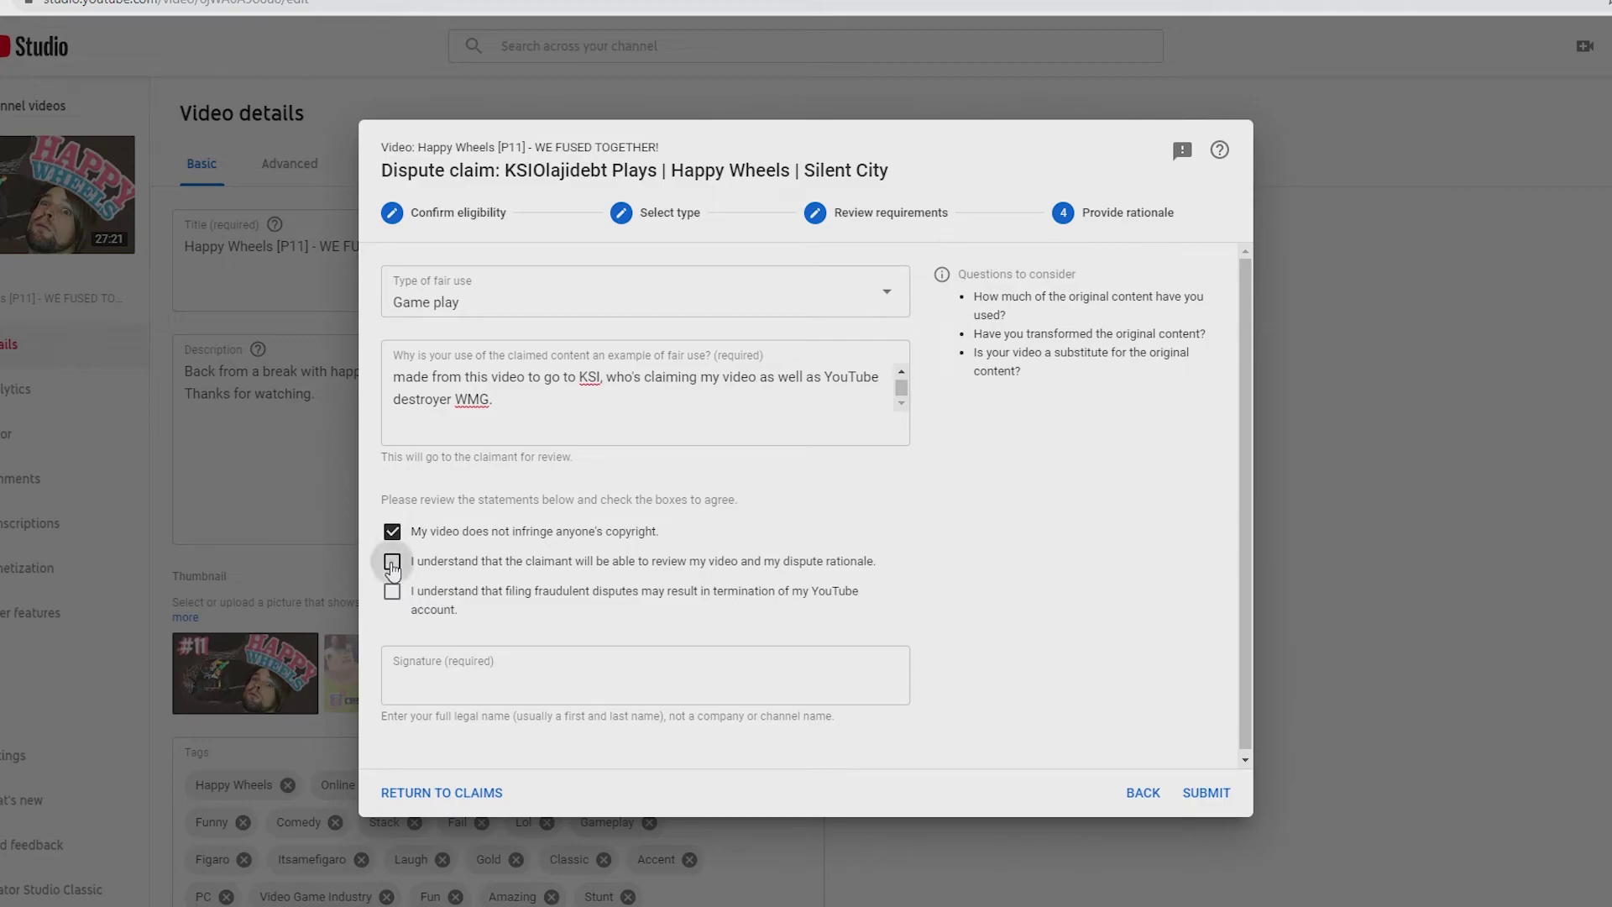
click(391, 562)
click(392, 591)
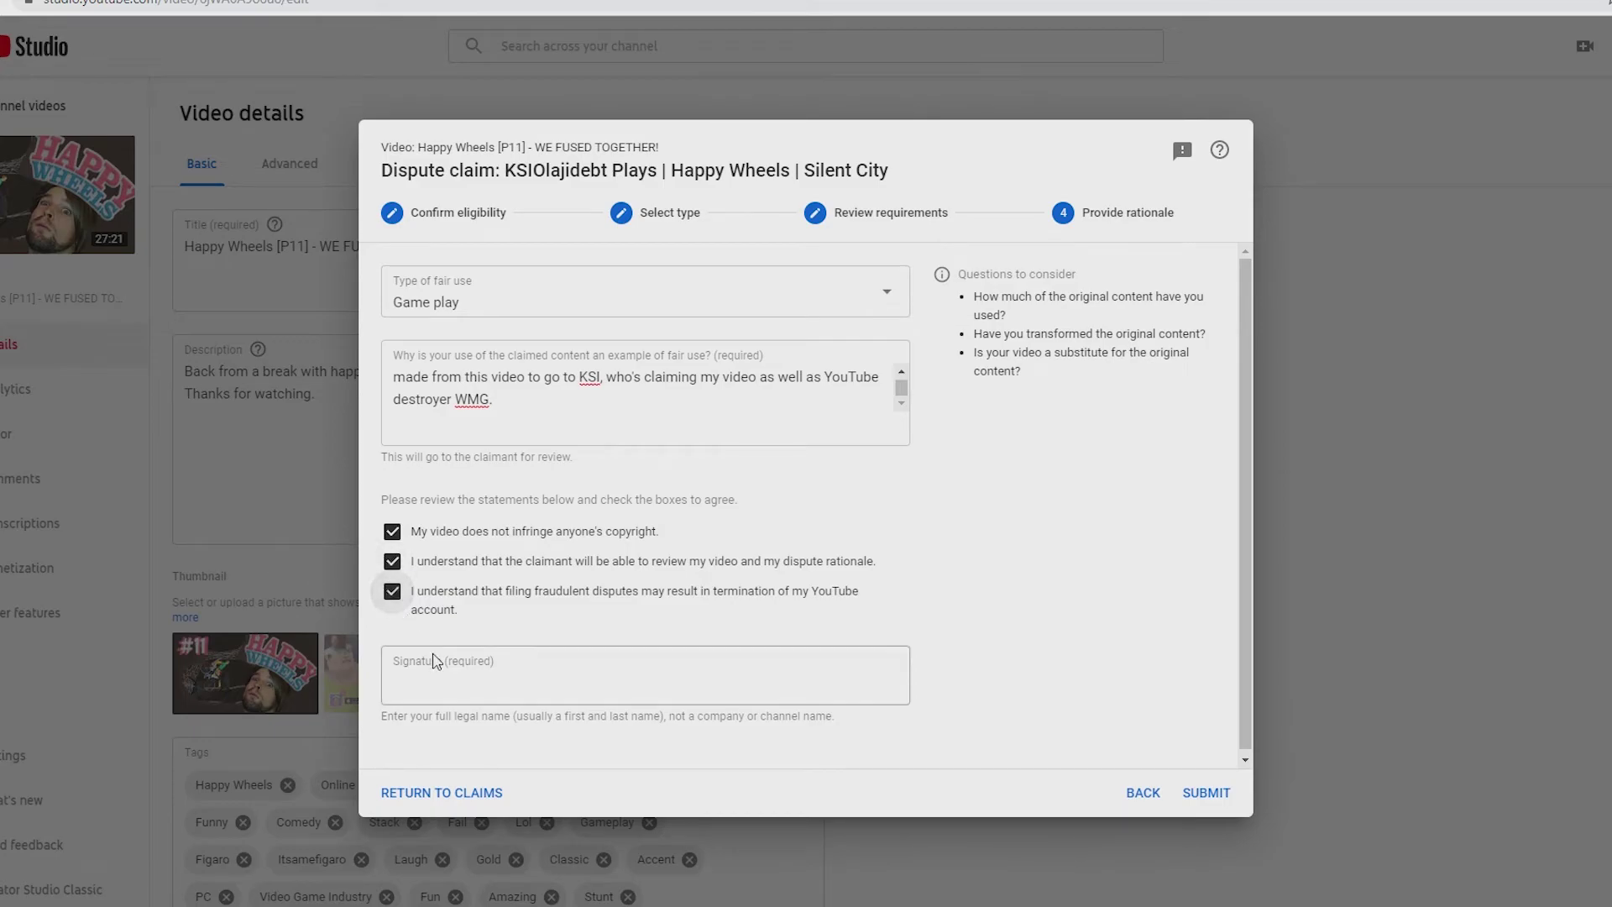
click(646, 674)
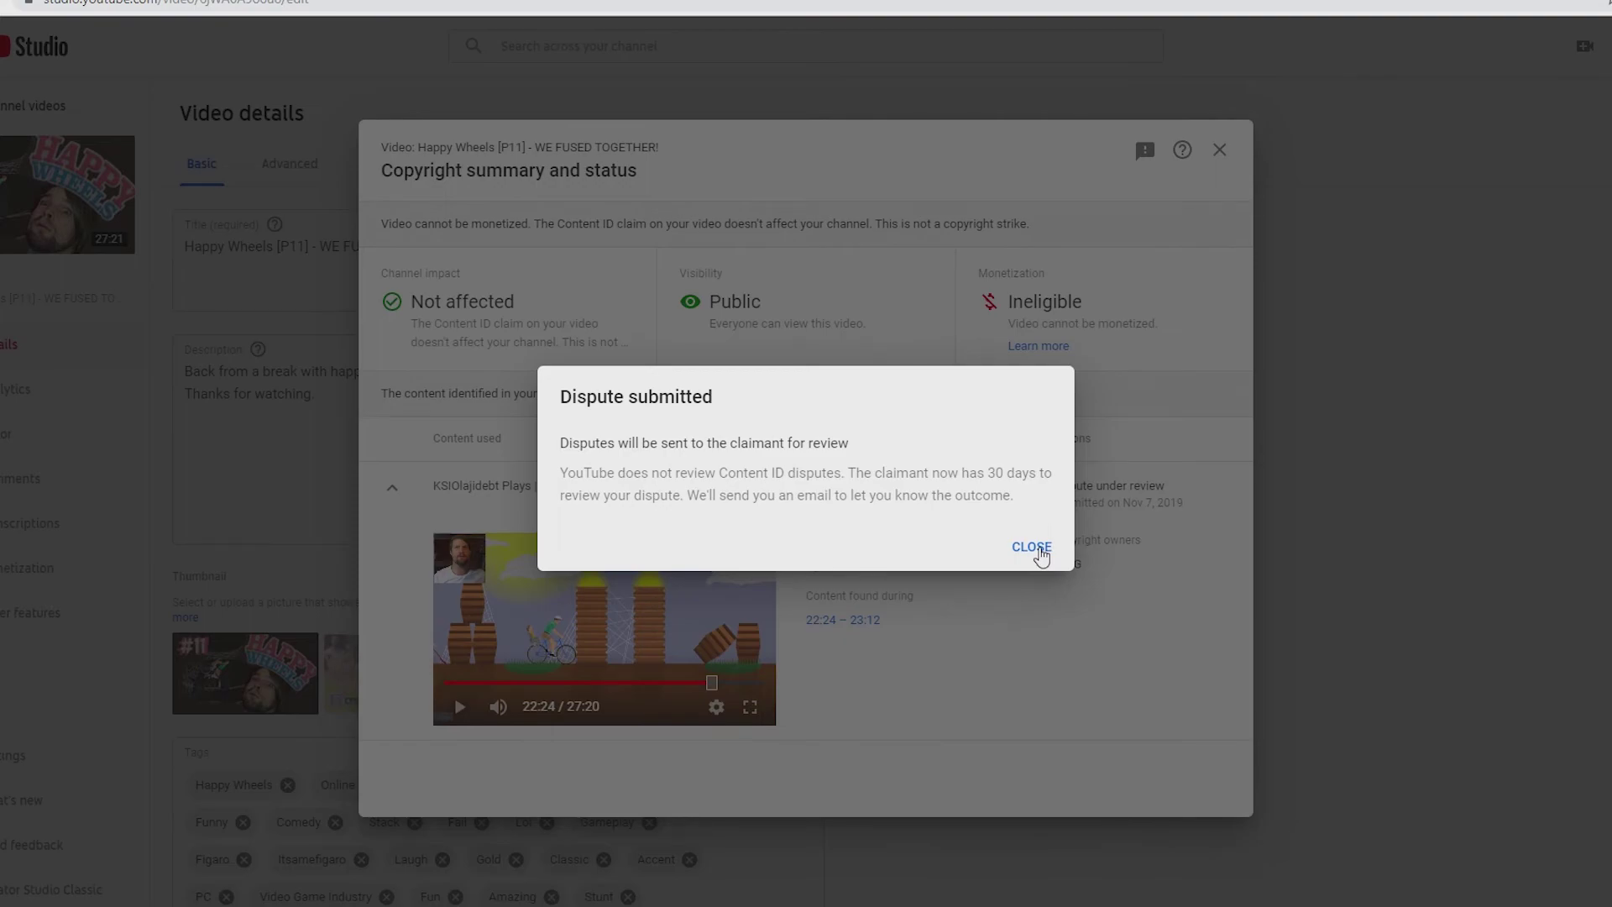
Close the Dispute submitted confirmation so the Happy Wheels claim shows as under review
click(1031, 546)
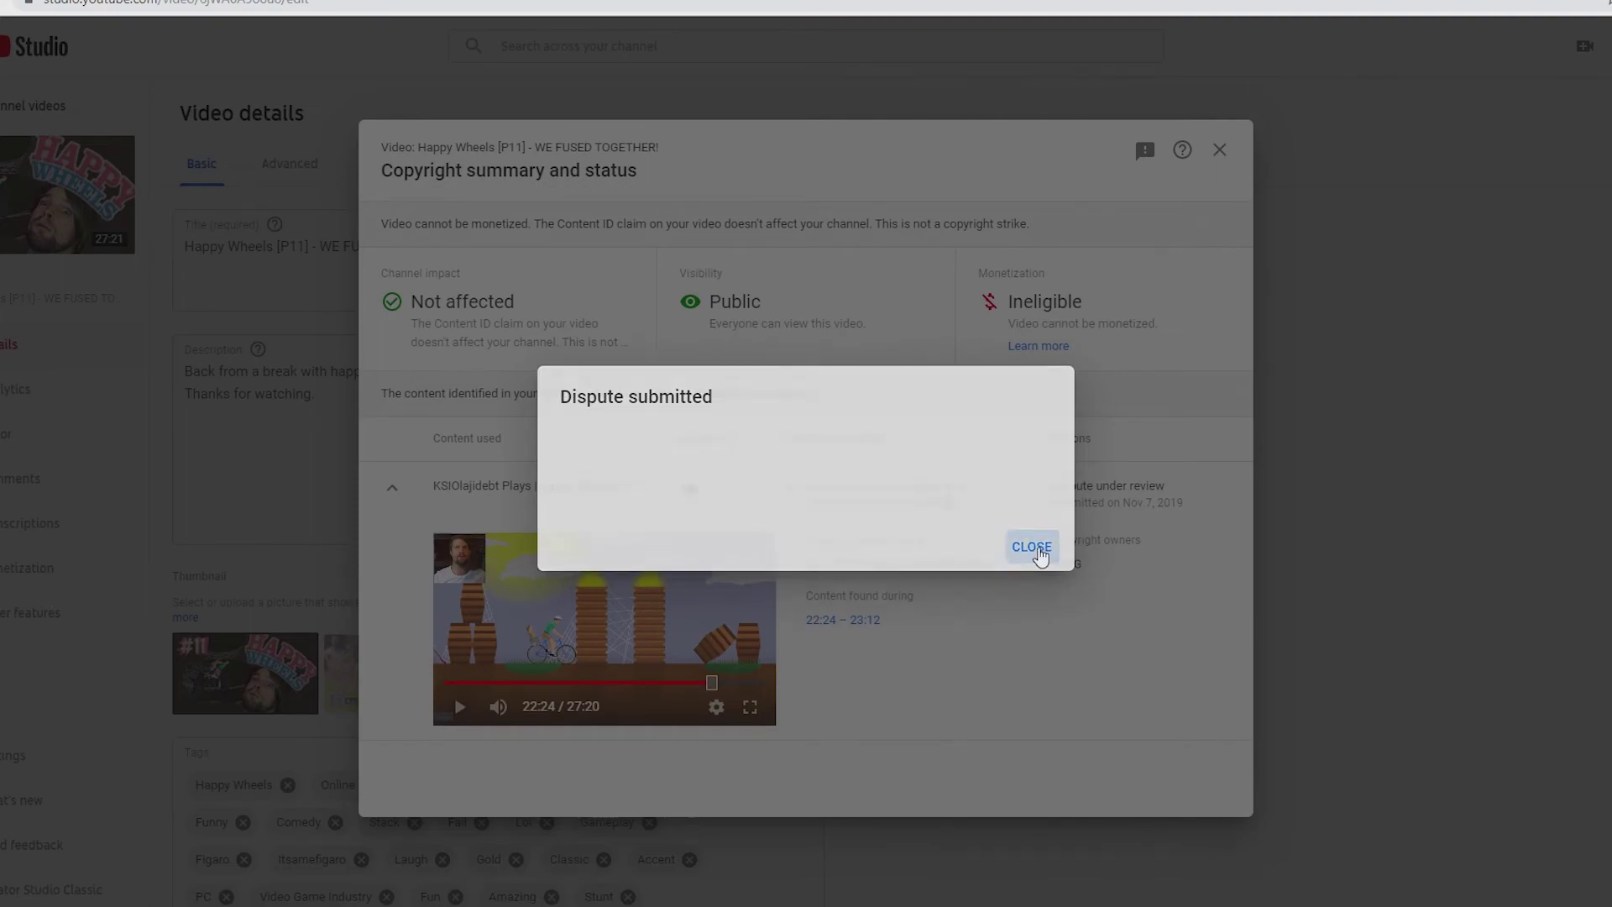